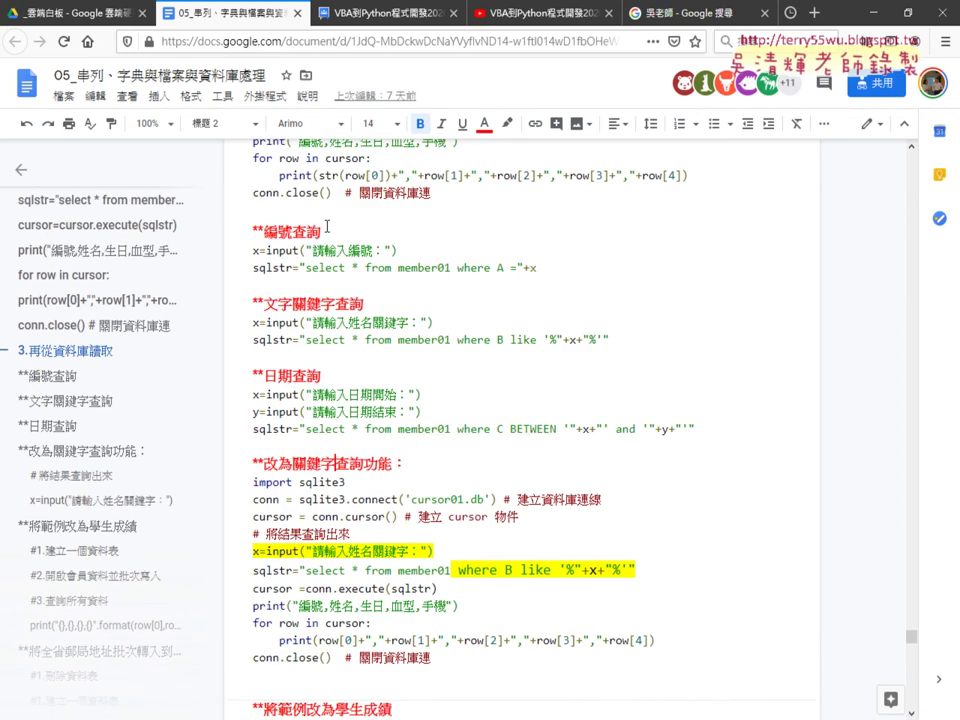
{"action": "scroll", "coordinate": [366, 255], "scroll_direction": "up", "scroll_amount": 3}
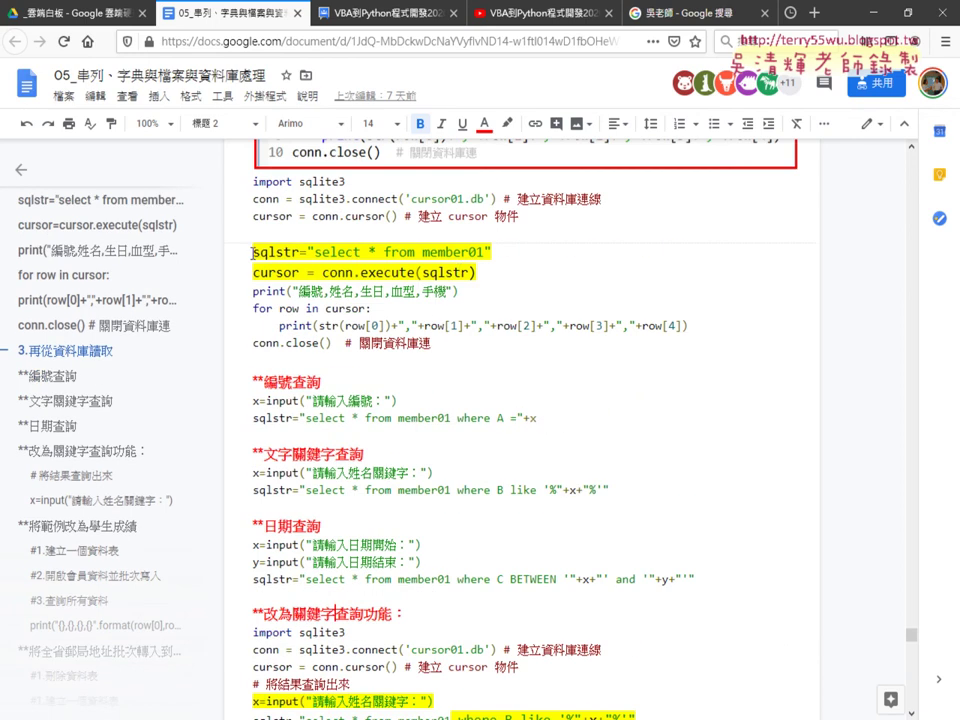
Highlight the select-all query and its parts: select, the asterisk and the table name member01.
{"action": "left_click_drag", "start_coordinate": [254, 253], "coordinate": [500, 254]}
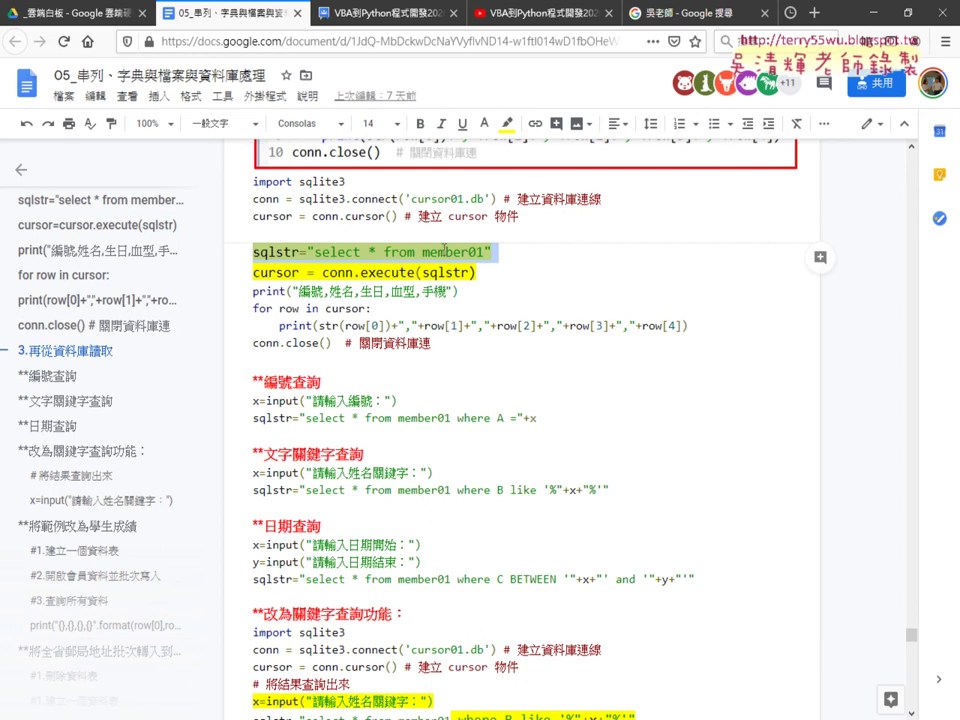
{"action": "left_click", "coordinate": [312, 252]}
{"action": "left_click_drag", "start_coordinate": [312, 252], "coordinate": [360, 252]}
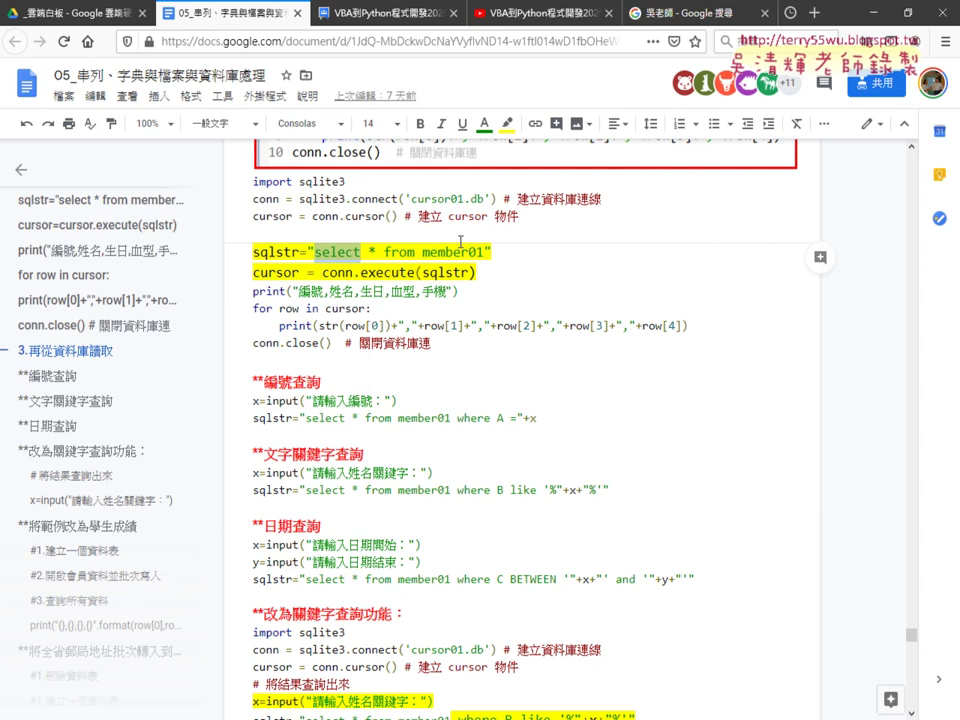
{"action": "left_click", "coordinate": [372, 252]}
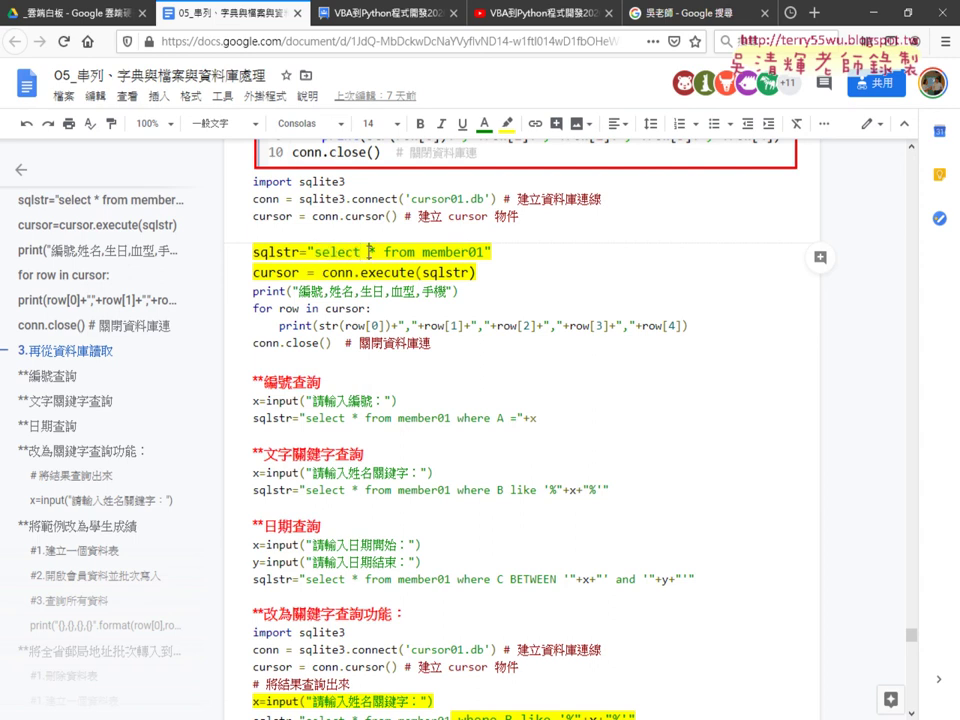
{"action": "double_click", "coordinate": [372, 252]}
{"action": "left_click", "coordinate": [424, 253]}
{"action": "left_click_drag", "start_coordinate": [424, 253], "coordinate": [483, 253]}
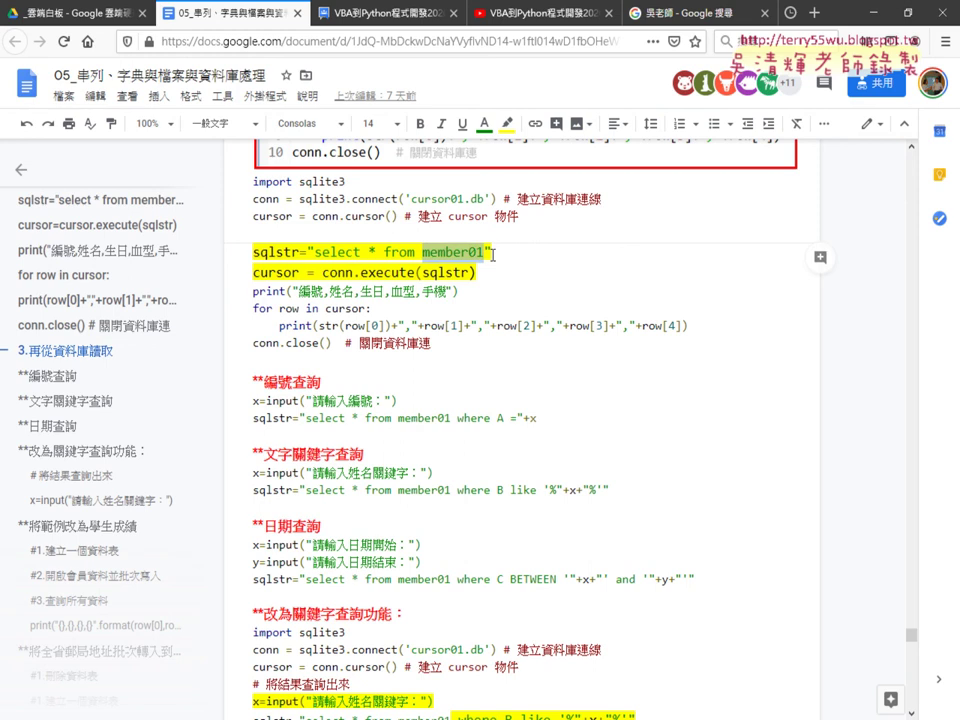
Walk through the cursor = conn.execute line, undoing trial edits, then highlight cursor in the for loop.
{"action": "left_click_drag", "start_coordinate": [322, 272], "coordinate": [476, 272]}
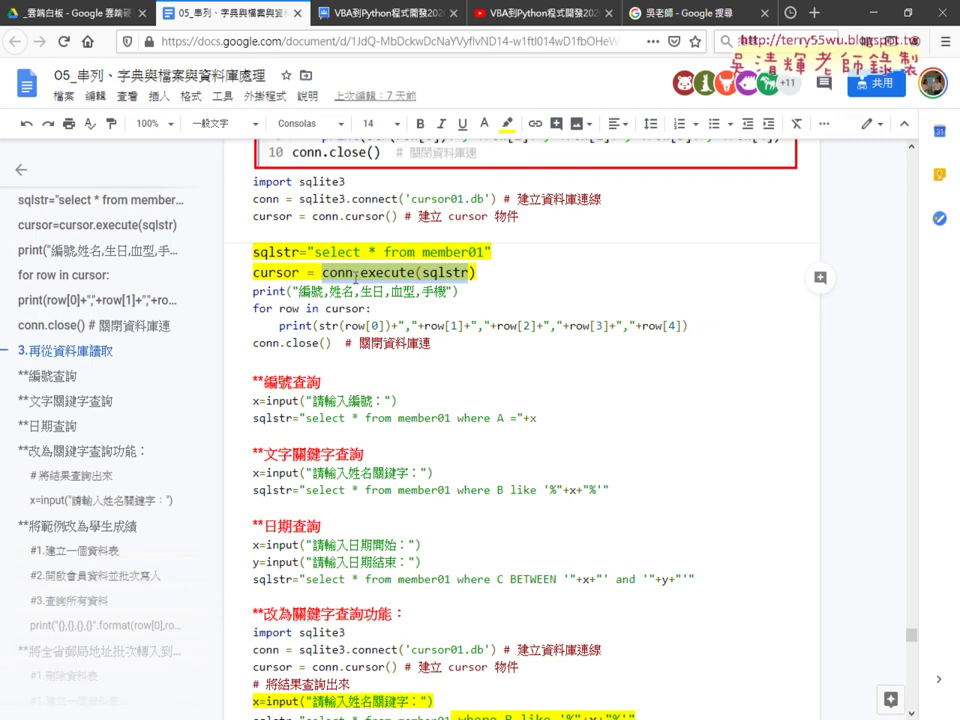
{"action": "left_click", "coordinate": [355, 272]}
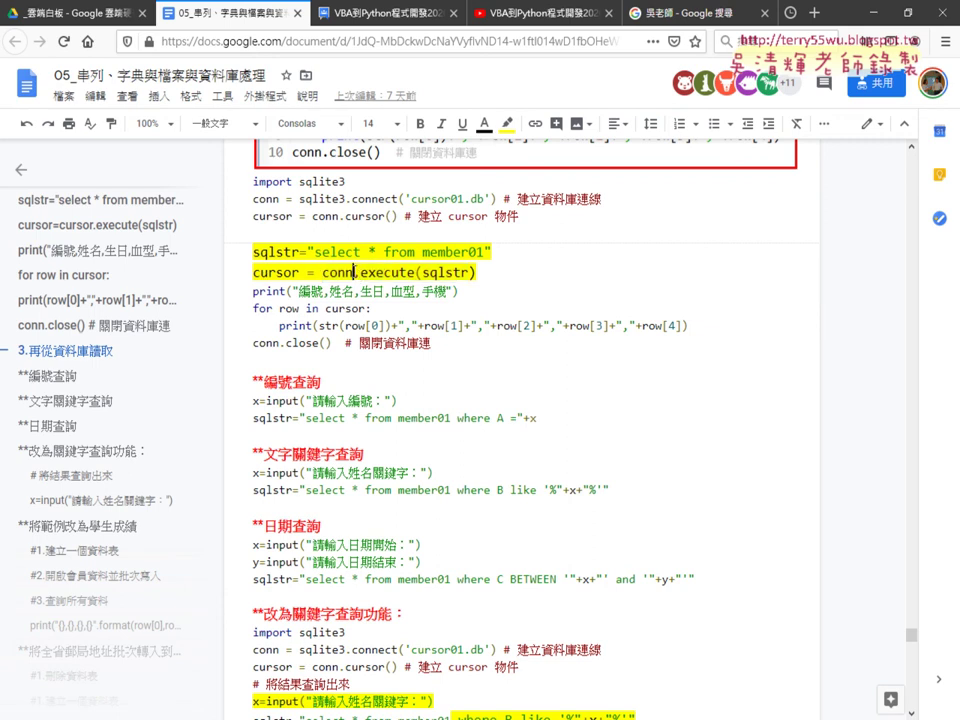
{"action": "left_click_drag", "start_coordinate": [350, 272], "coordinate": [305, 272]}
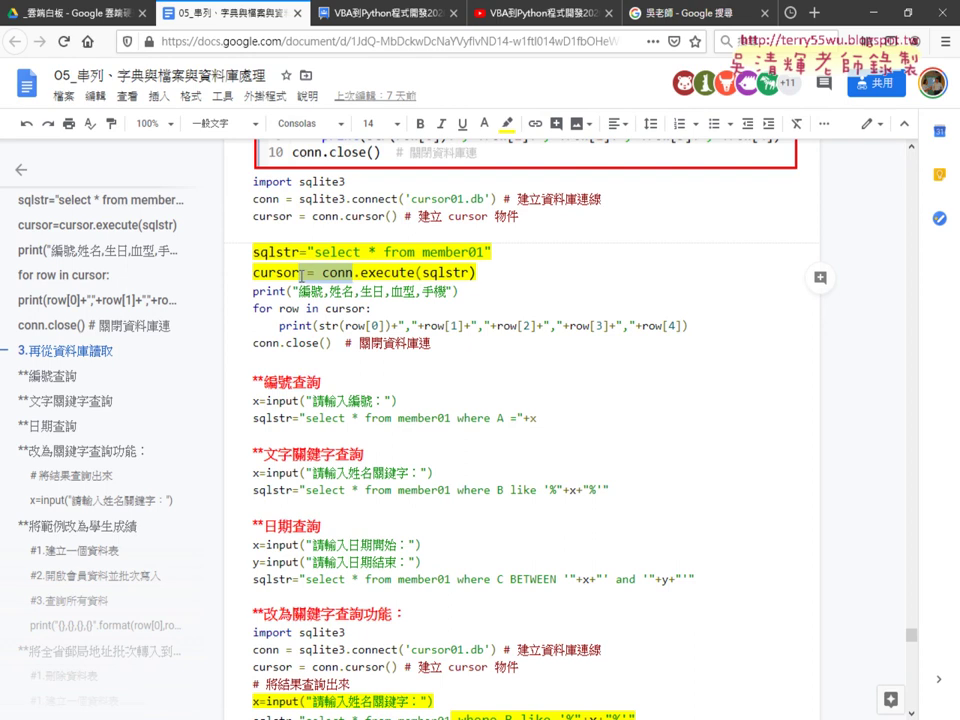
{"action": "type", "text": "."}
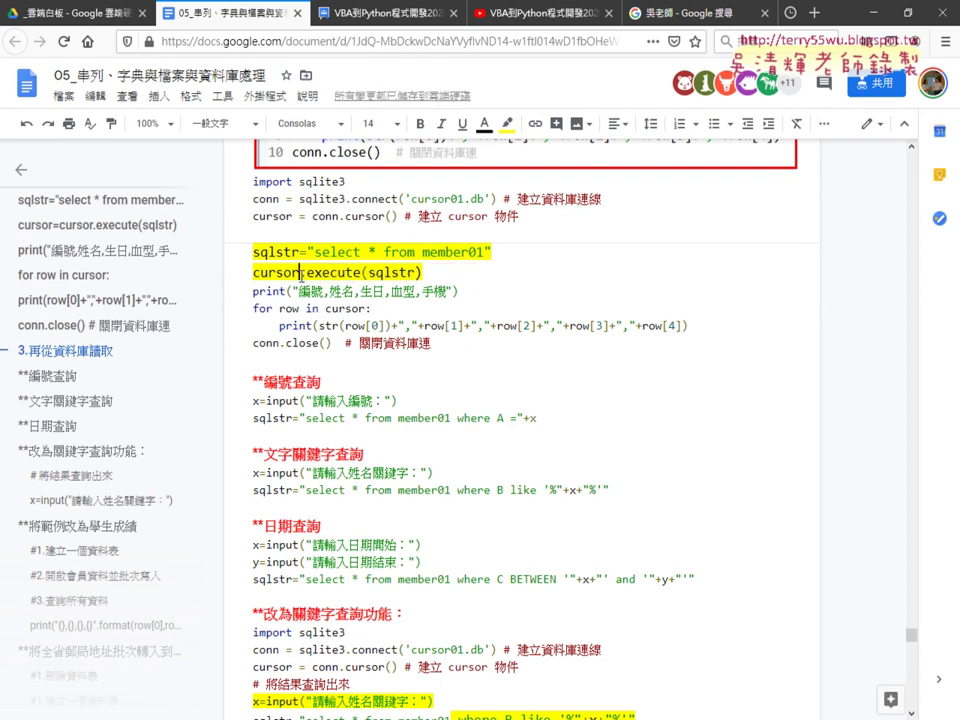
{"action": "key", "text": "ctrl+z"}
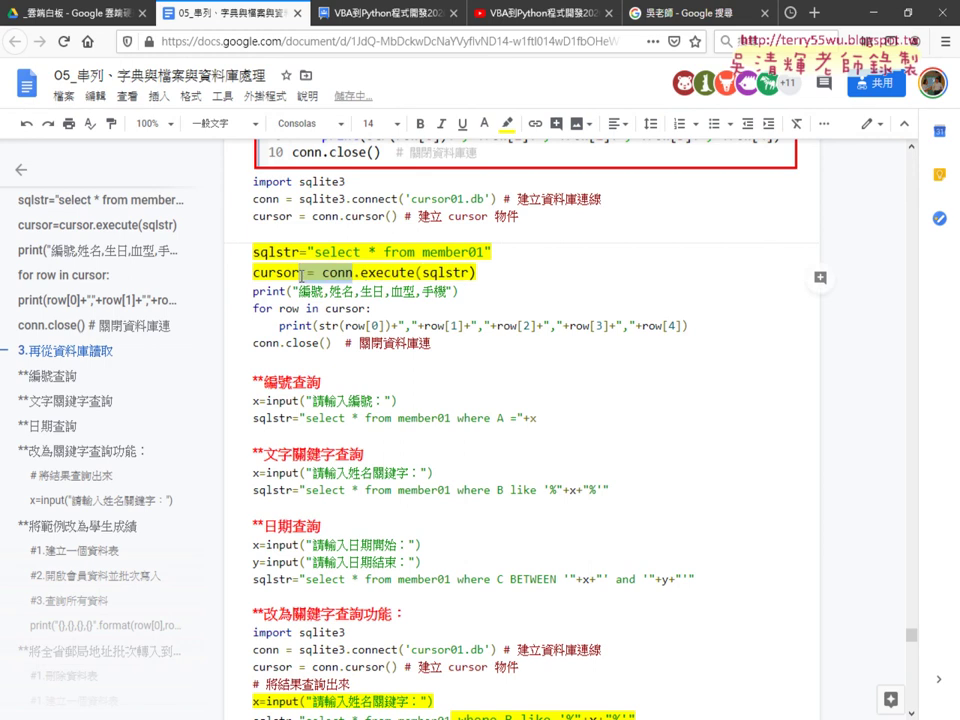
{"action": "left_click", "coordinate": [322, 272]}
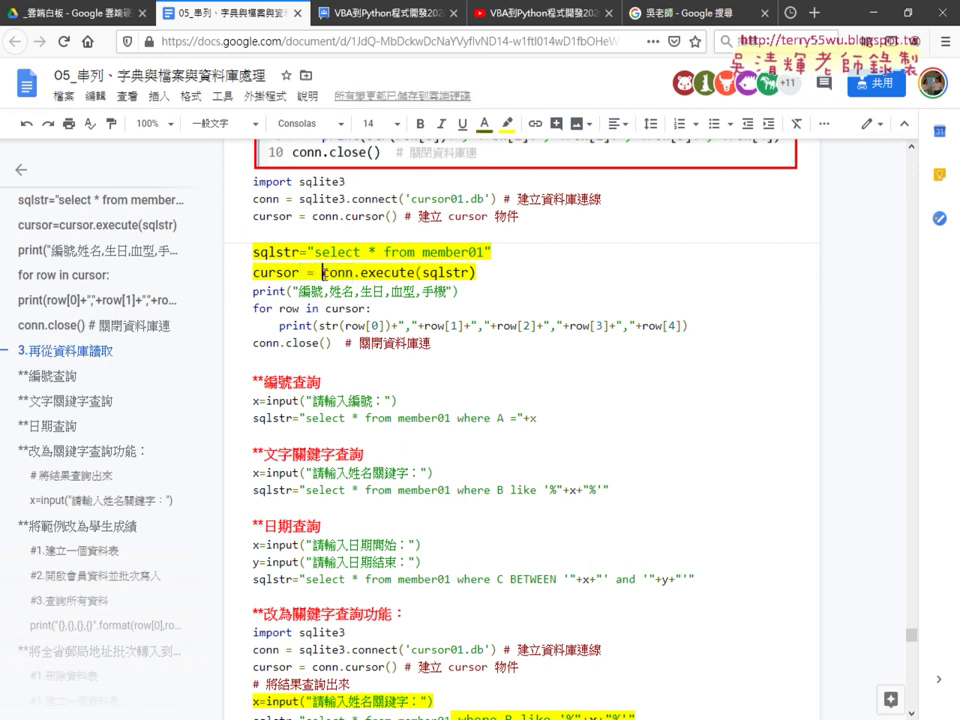
{"action": "left_click_drag", "start_coordinate": [322, 272], "coordinate": [255, 273]}
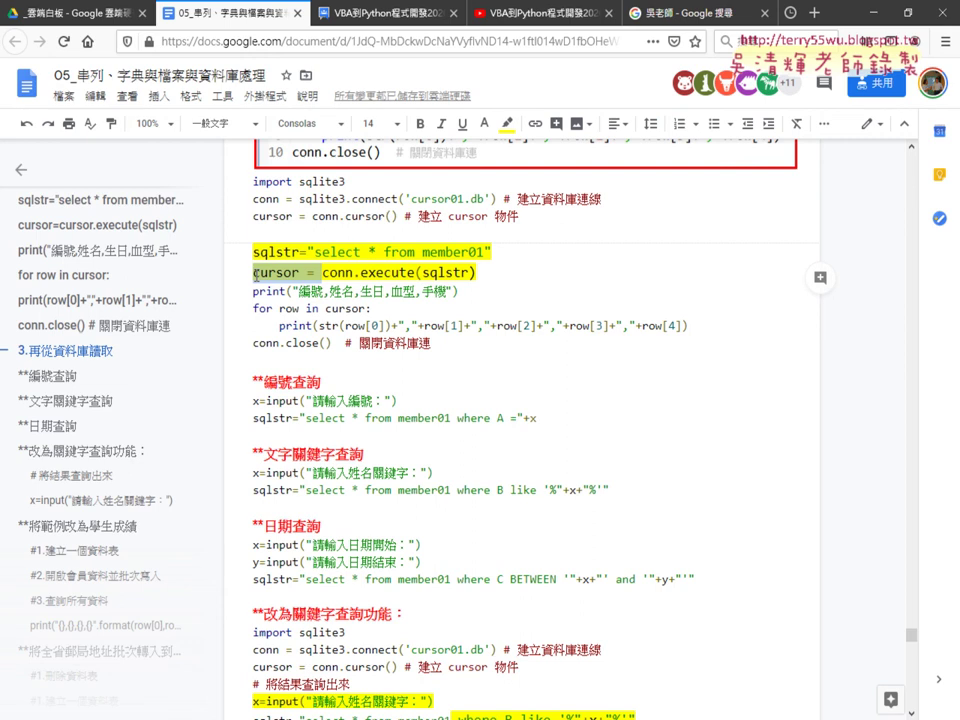
{"action": "key", "text": "BackSpace"}
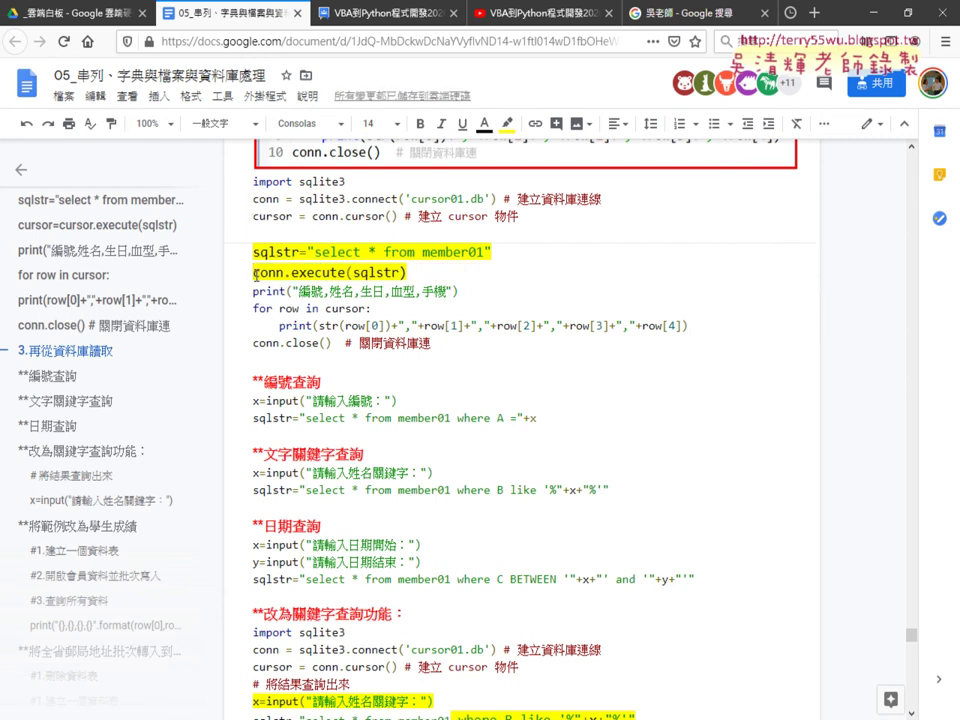
{"action": "key", "text": "ctrl+z"}
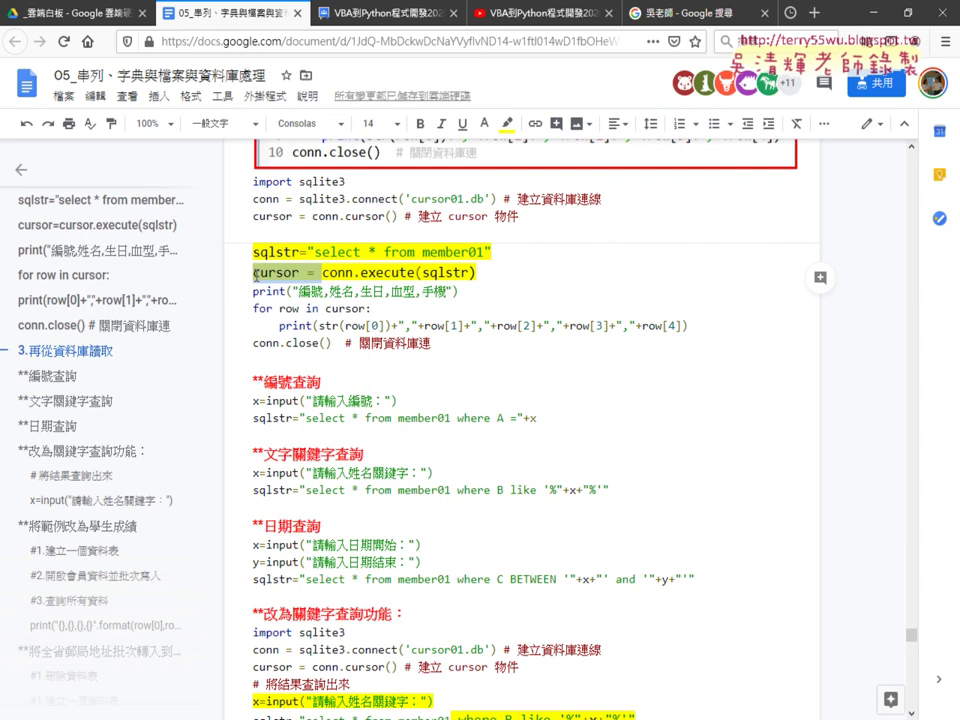
{"action": "double_click", "coordinate": [333, 310]}
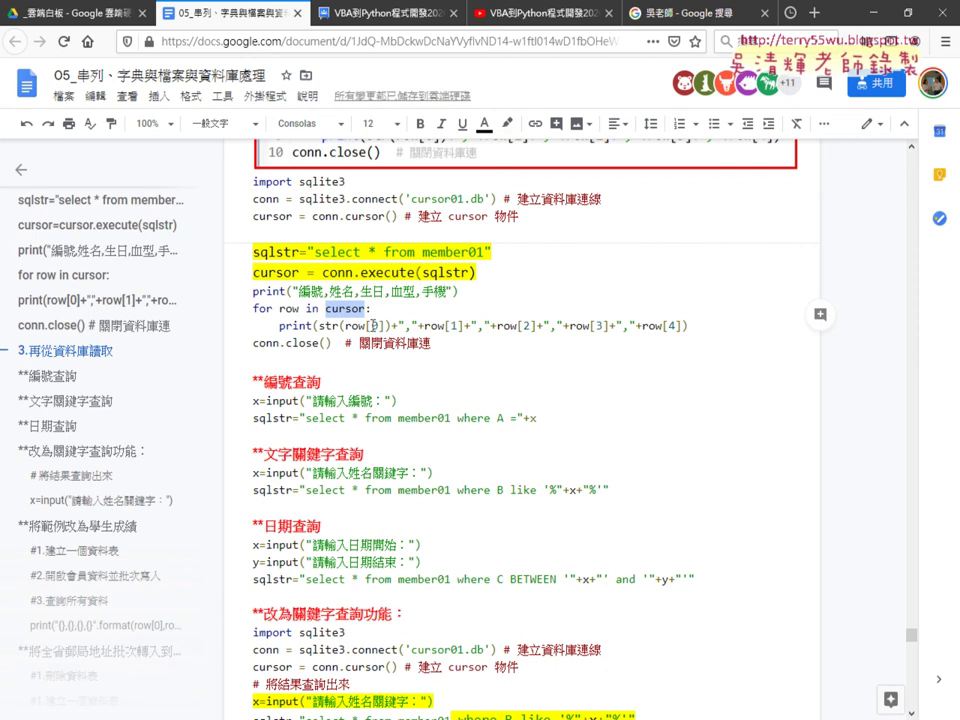
Draw a red arrow from the base query to the ID query, then underline A =, like and BETWEEN.
{"action": "scroll", "coordinate": [362, 248], "scroll_direction": "down", "scroll_amount": 3}
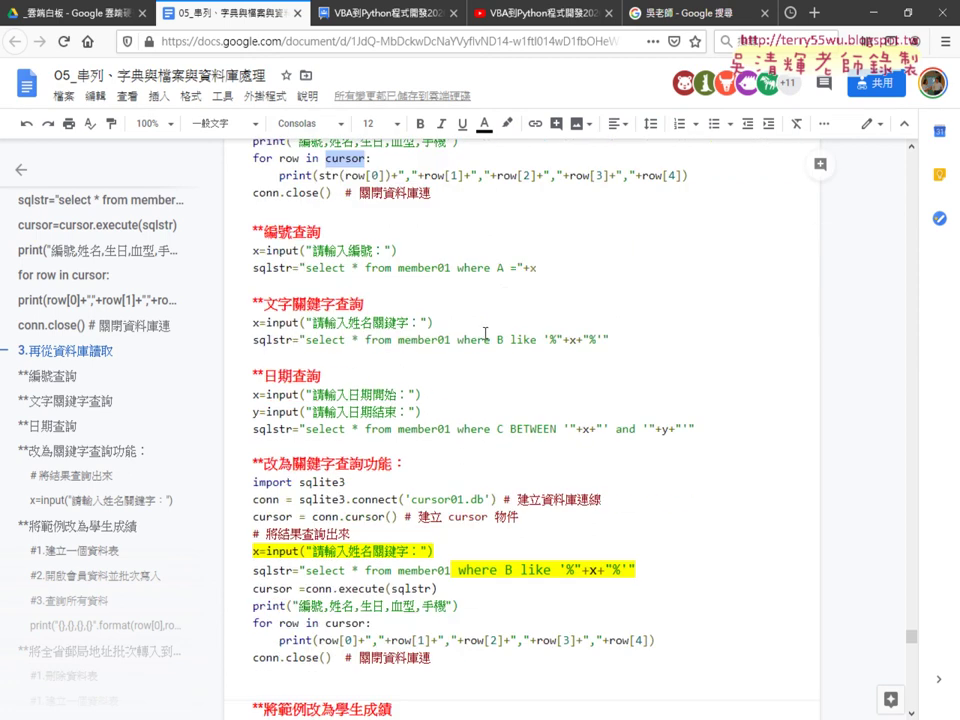
{"action": "scroll", "coordinate": [486, 185], "scroll_direction": "up", "scroll_amount": 2}
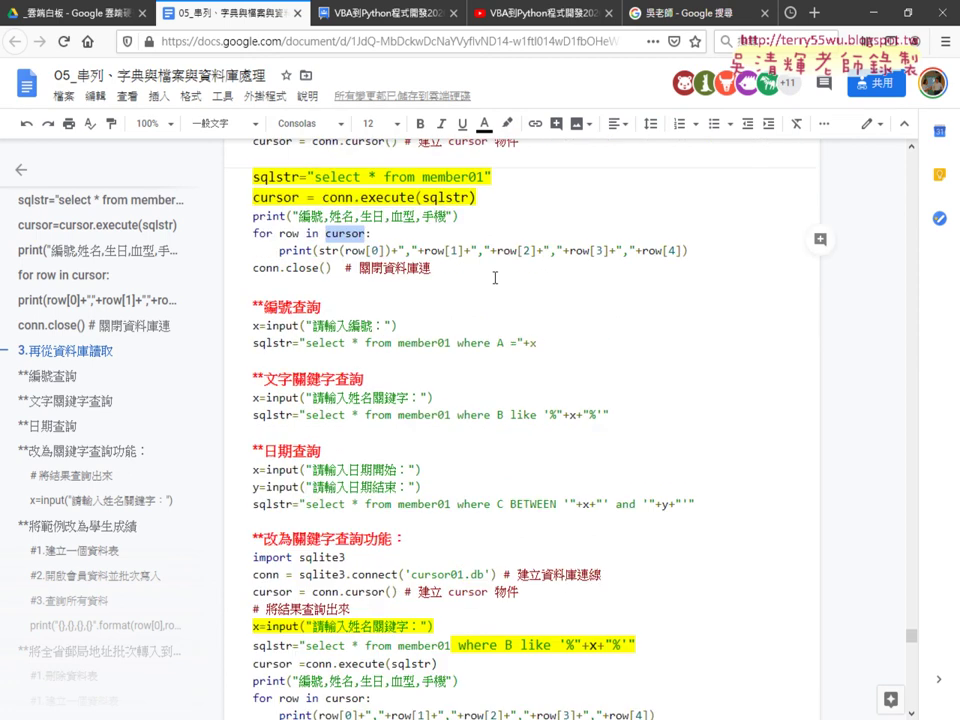
{"action": "left_click_drag", "start_coordinate": [489, 179], "coordinate": [250, 181]}
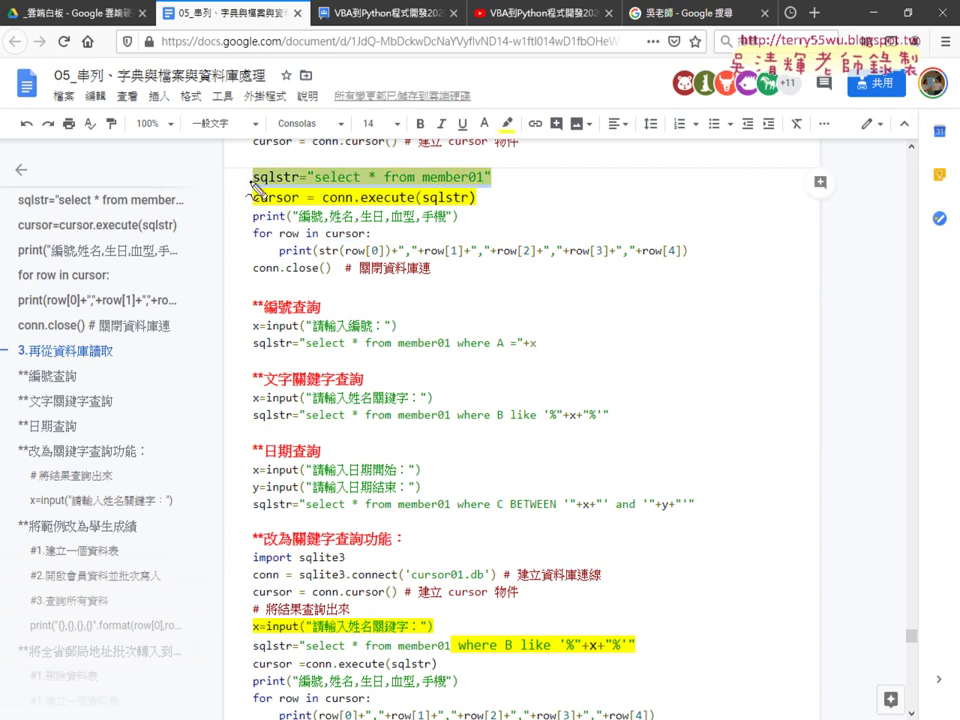
{"action": "mouse_move", "coordinate": [229, 171]}
{"action": "left_mouse_down"}
{"action": "mouse_move", "coordinate": [175, 280]}
{"action": "mouse_move", "coordinate": [245, 345]}
{"action": "left_mouse_up"}
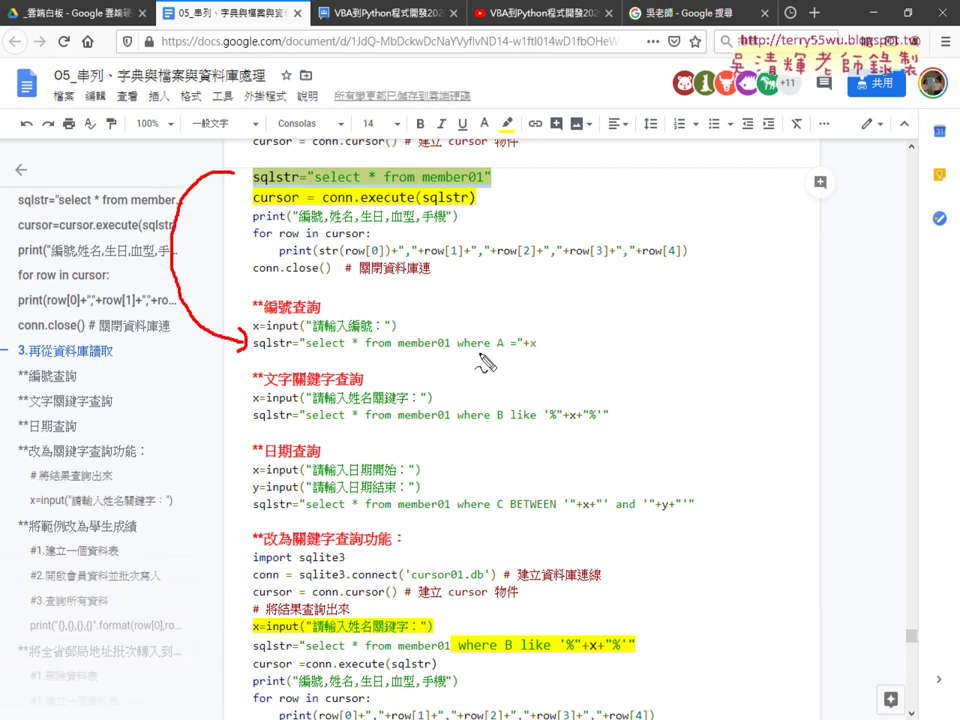
{"action": "left_click_drag", "start_coordinate": [495, 352], "coordinate": [545, 351]}
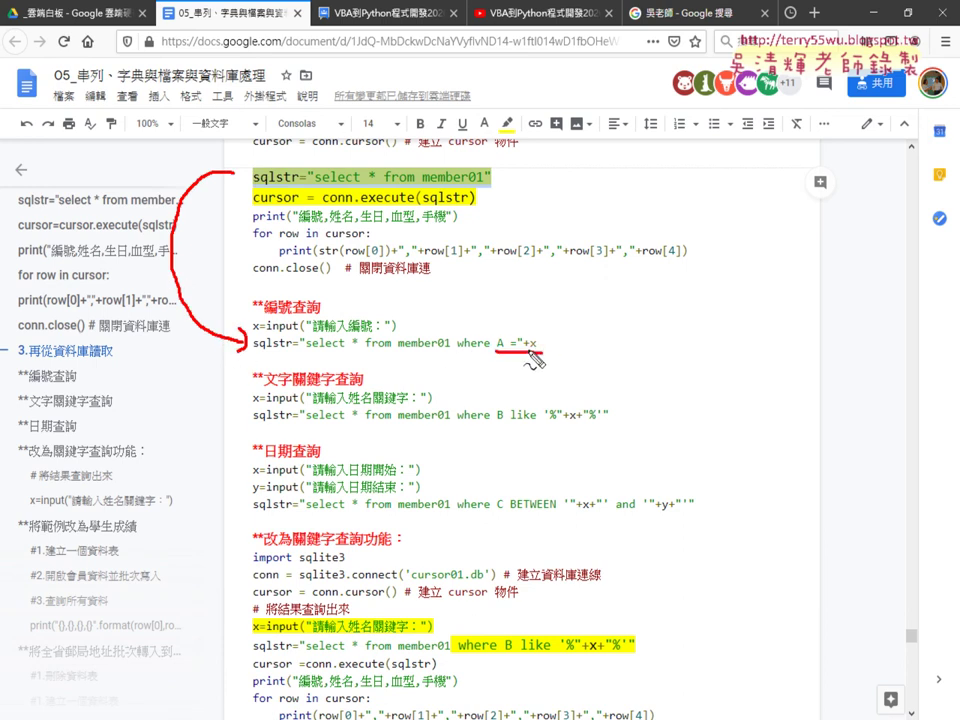
{"action": "left_click_drag", "start_coordinate": [510, 422], "coordinate": [598, 419]}
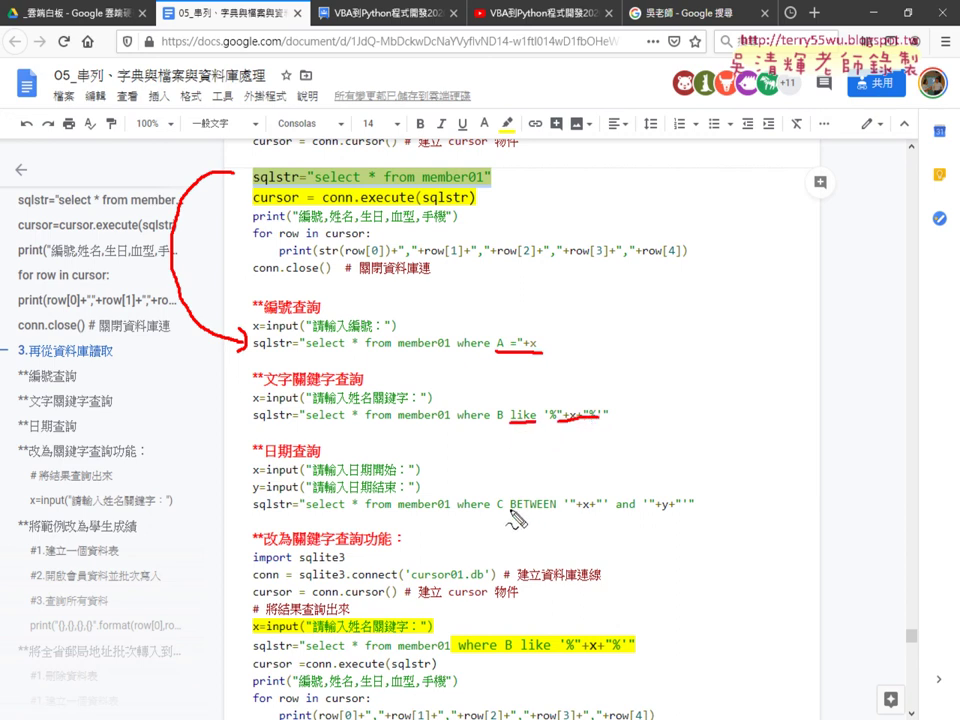
{"action": "left_click_drag", "start_coordinate": [508, 511], "coordinate": [690, 516]}
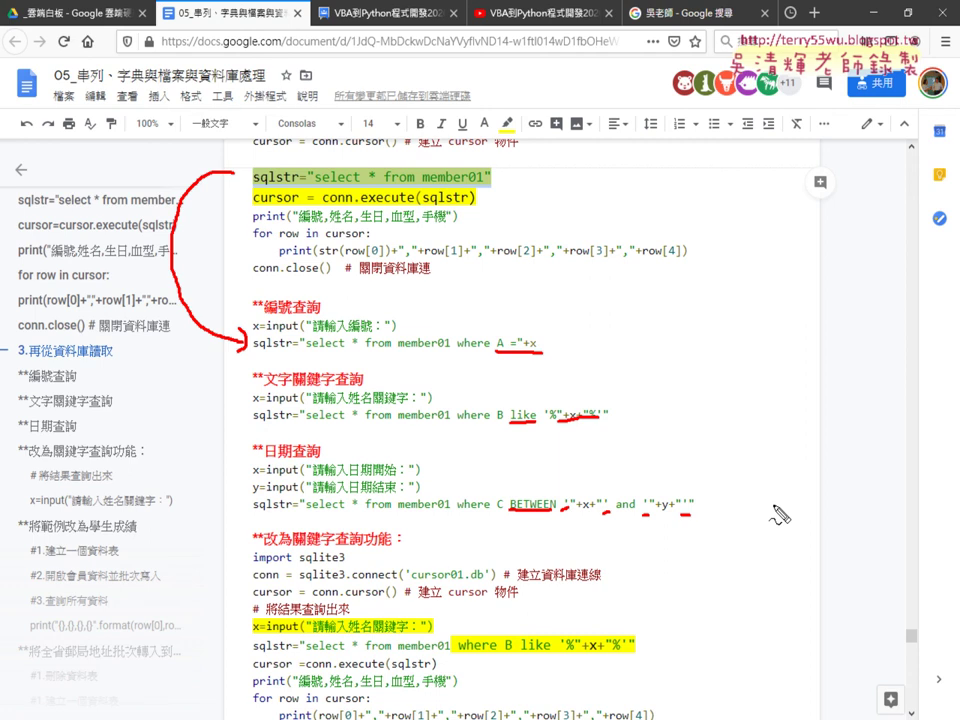
Clear the red annotations, highlight 範例 in the heading below, and switch to the _雲端白板 Drive tab.
{"action": "key", "text": "Escape"}
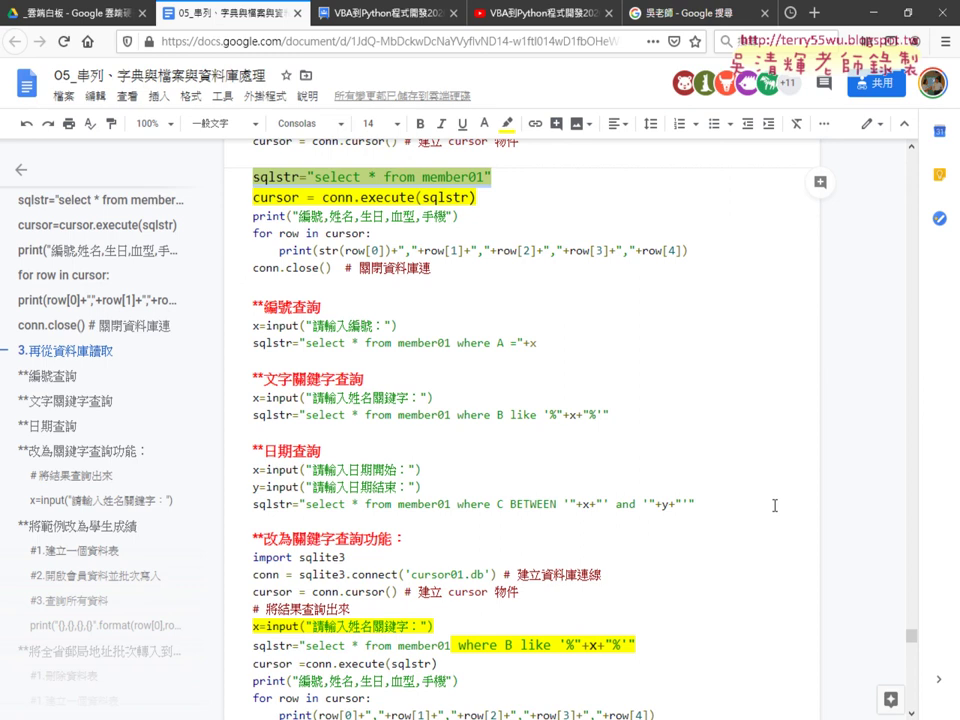
{"action": "scroll", "coordinate": [756, 568], "scroll_direction": "down", "scroll_amount": 2}
{"action": "scroll", "coordinate": [756, 568], "scroll_direction": "down", "scroll_amount": 2}
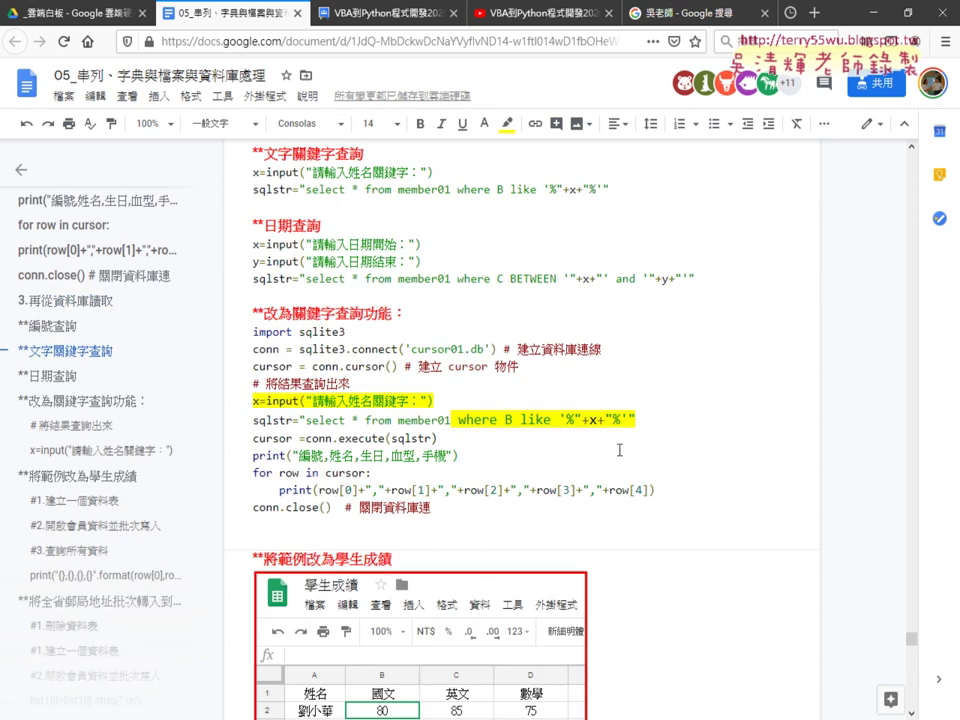
{"action": "scroll", "coordinate": [615, 405], "scroll_direction": "down", "scroll_amount": 4}
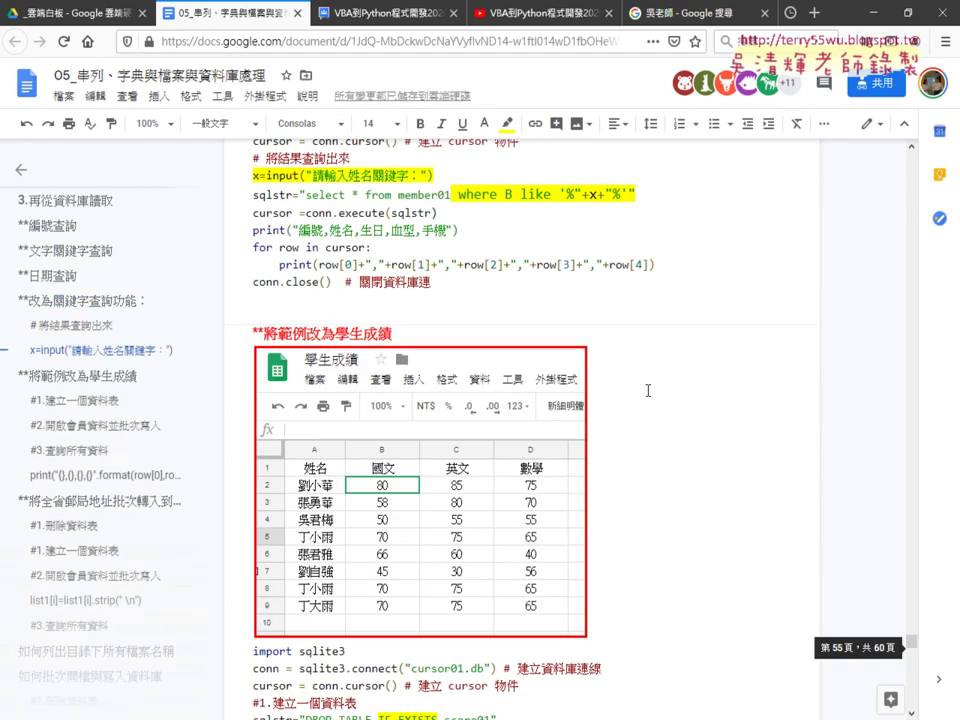
{"action": "scroll", "coordinate": [705, 377], "scroll_direction": "down", "scroll_amount": 2}
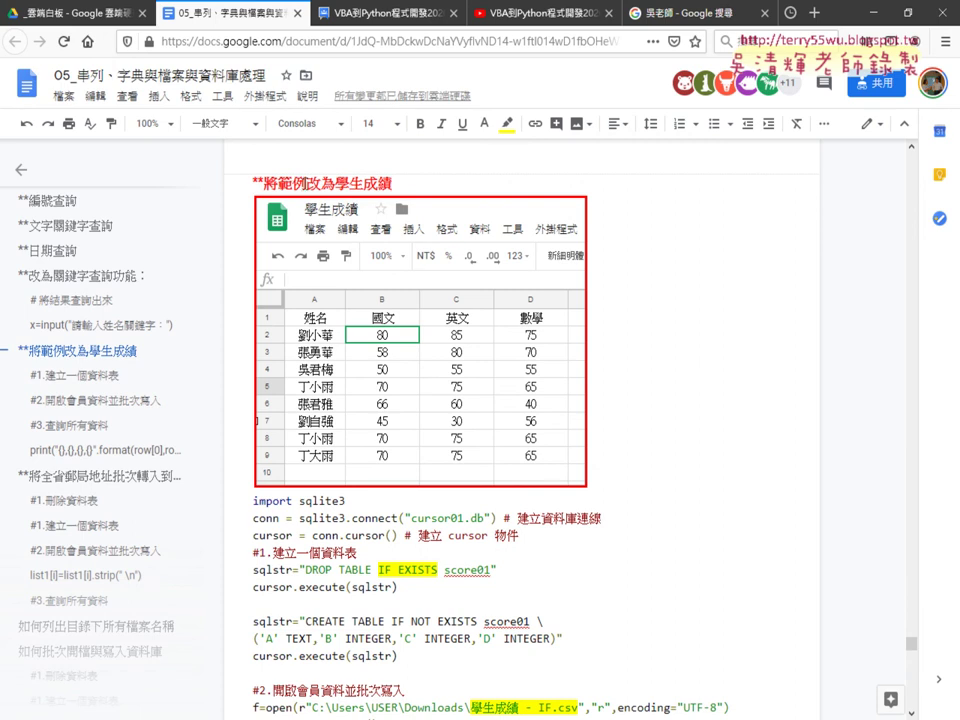
{"action": "double_click", "coordinate": [292, 184]}
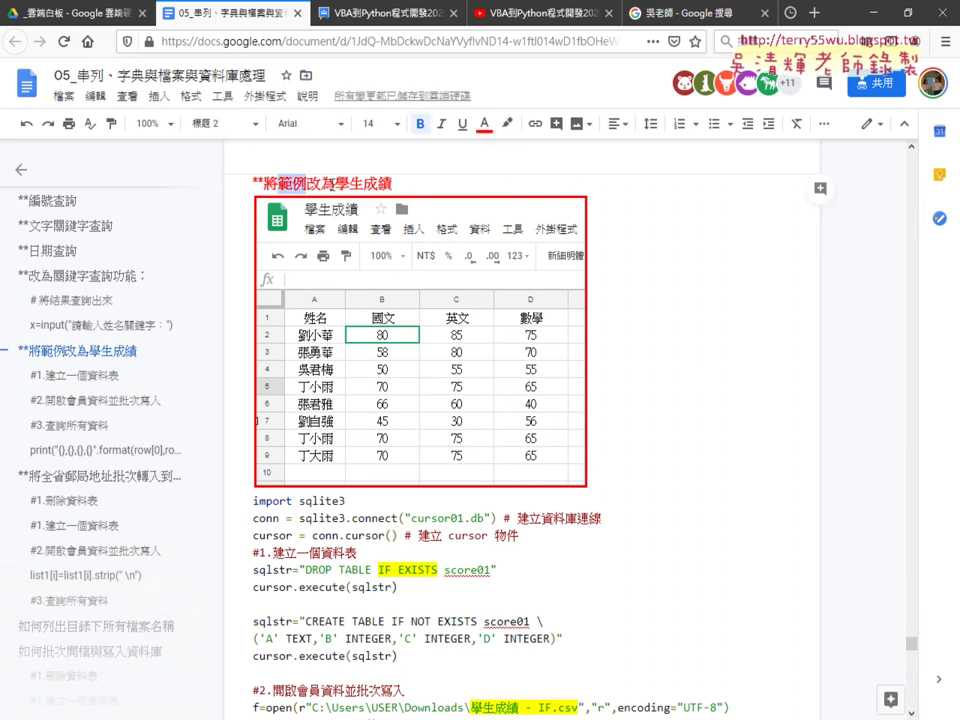
{"action": "left_click", "coordinate": [88, 22]}
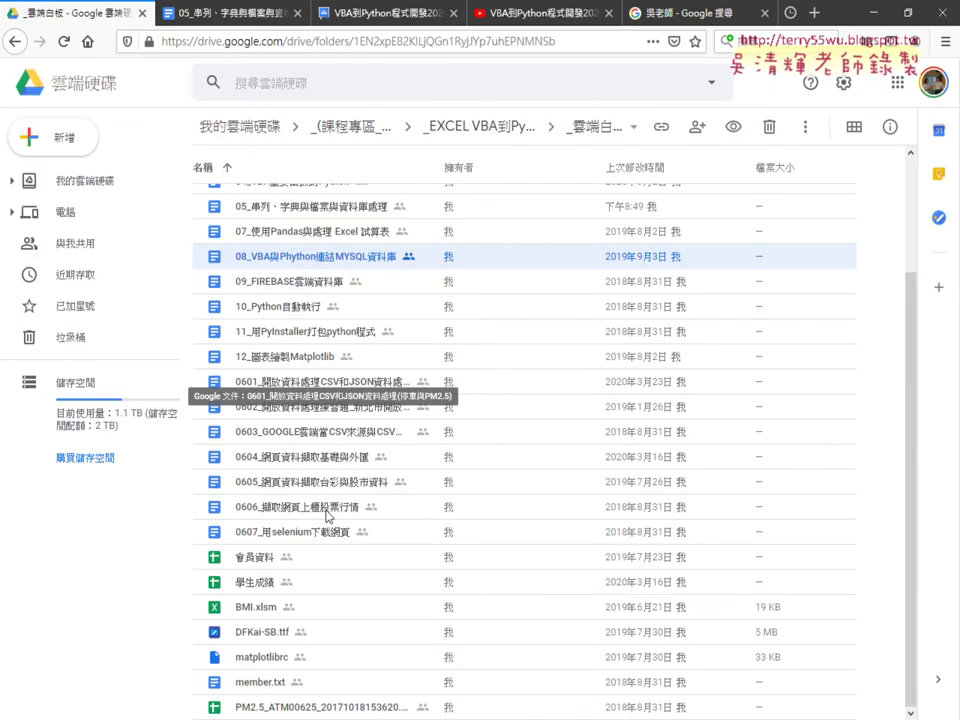
Open the 學生成績 spreadsheet from the Drive file list.
{"action": "double_click", "coordinate": [258, 588]}
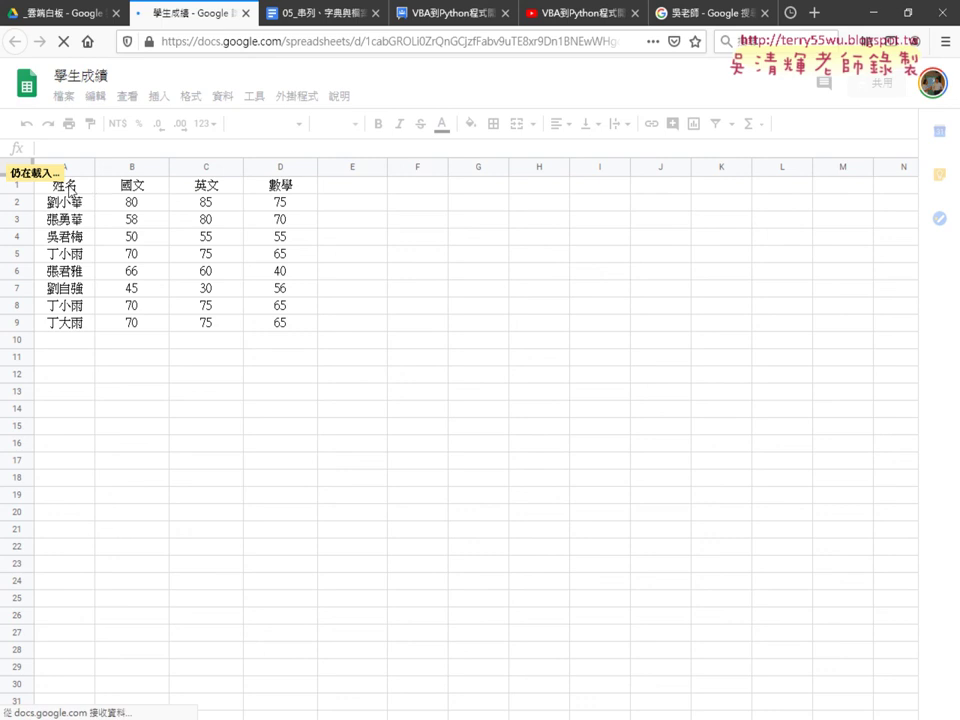
Highlight the 姓名, 國文, 英文, 數學 headers and the score rows, then return to the 05_串列 notes.
{"action": "left_click_drag", "start_coordinate": [69, 190], "coordinate": [300, 190]}
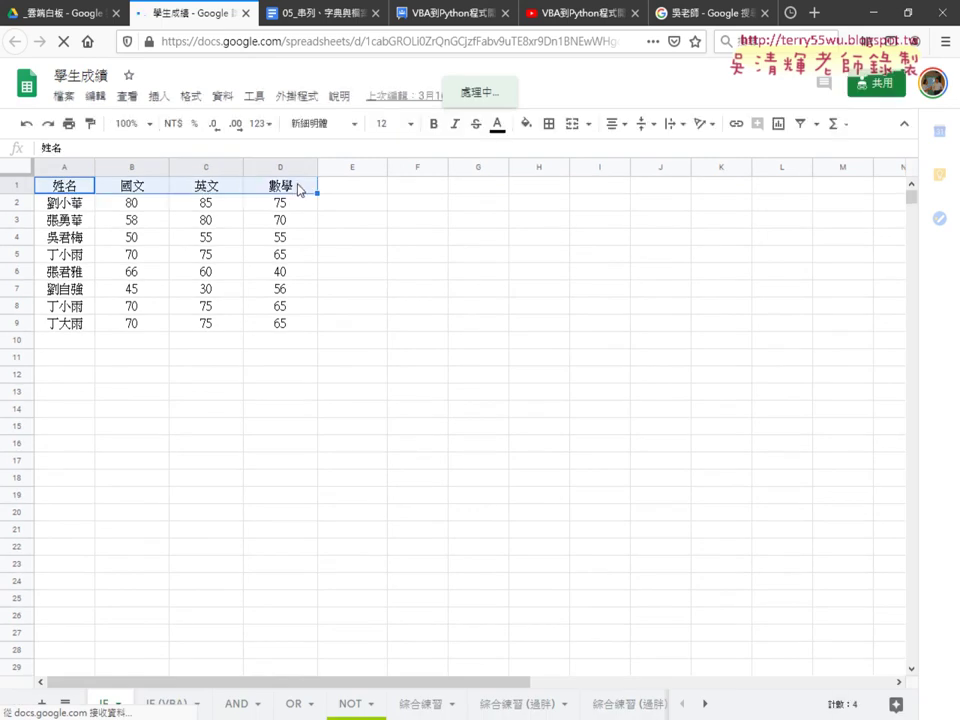
{"action": "mouse_move", "coordinate": [90, 204]}
{"action": "left_mouse_down"}
{"action": "mouse_move", "coordinate": [150, 217]}
{"action": "mouse_move", "coordinate": [300, 325]}
{"action": "left_mouse_up"}
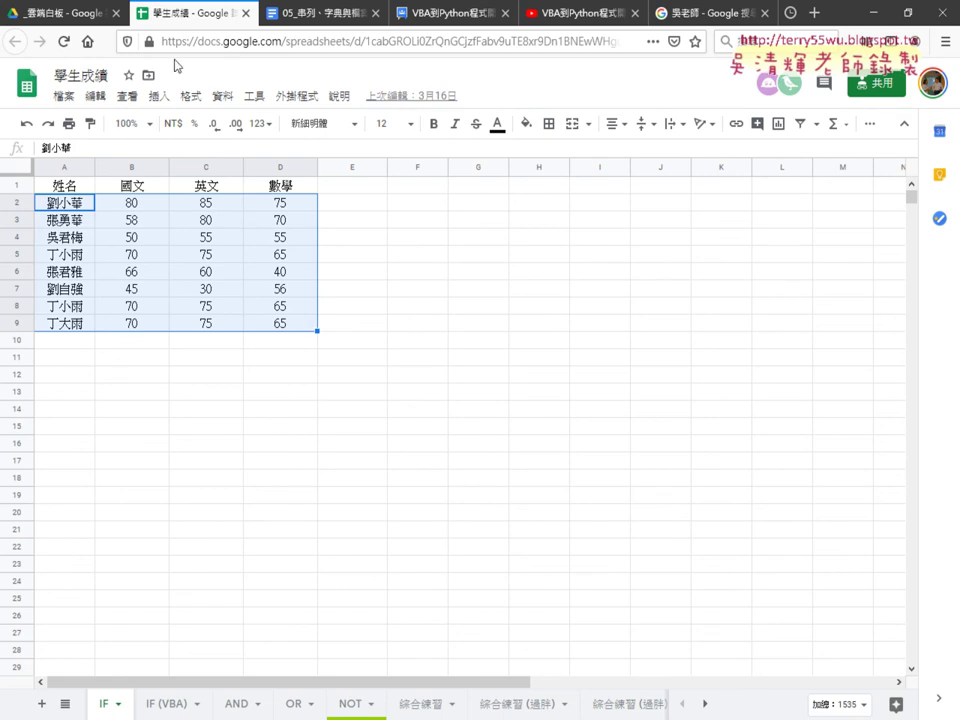
{"action": "left_click", "coordinate": [320, 13]}
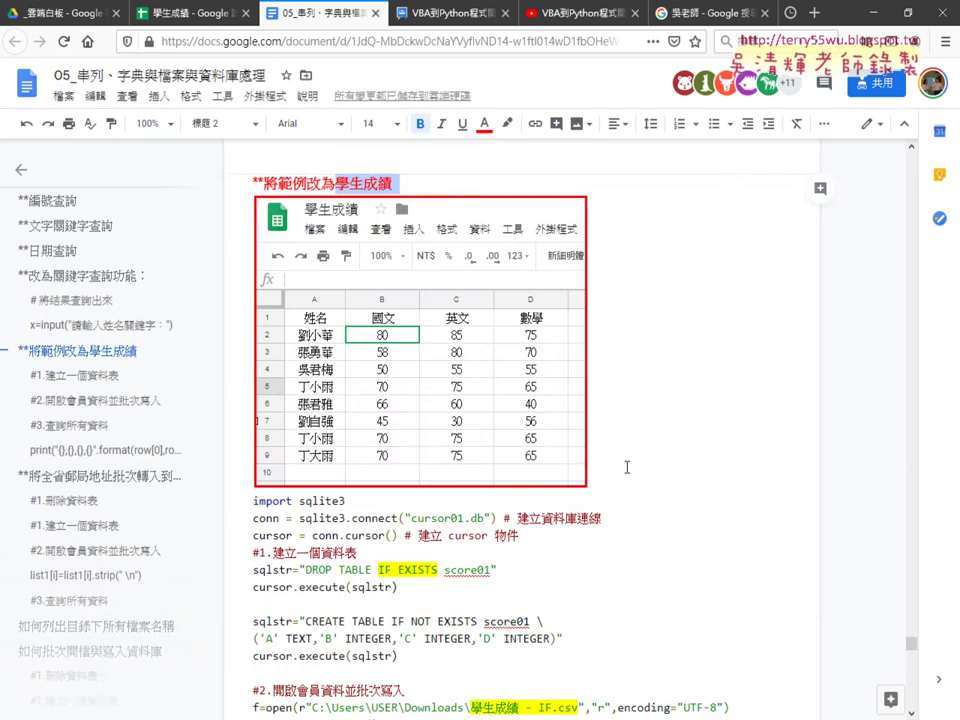
Scroll down to the 將全省郵局地址批次轉入到資料庫 heading and highlight 全省郵局地址.
{"action": "scroll", "coordinate": [626, 467], "scroll_direction": "down", "scroll_amount": 4}
{"action": "scroll", "coordinate": [626, 467], "scroll_direction": "down", "scroll_amount": 2}
{"action": "scroll", "coordinate": [627, 467], "scroll_direction": "down", "scroll_amount": 5}
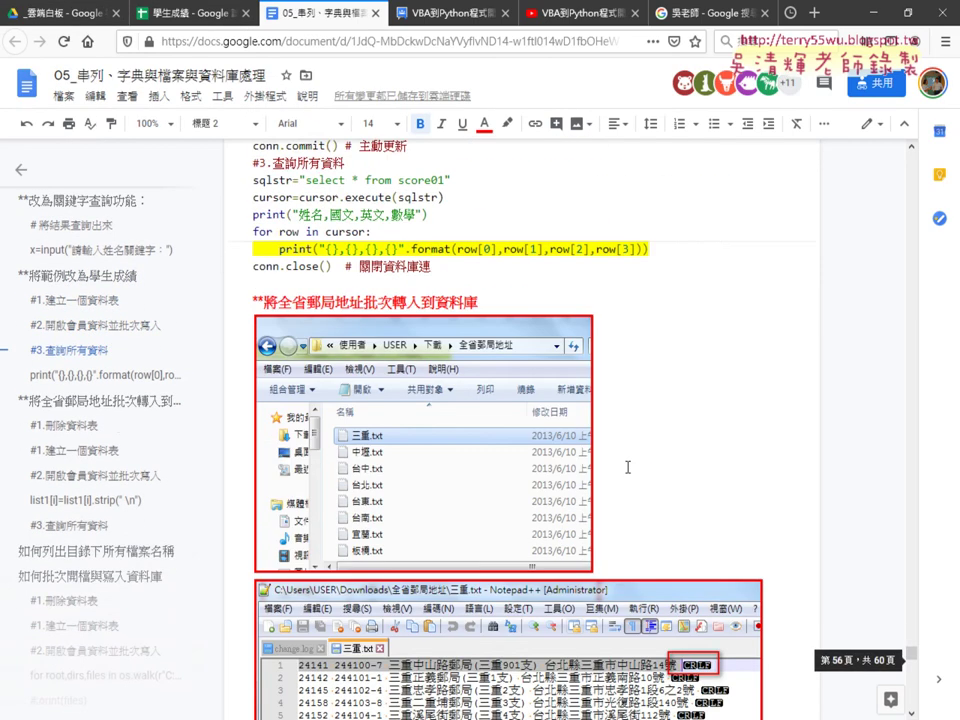
{"action": "left_click_drag", "start_coordinate": [279, 228], "coordinate": [478, 228]}
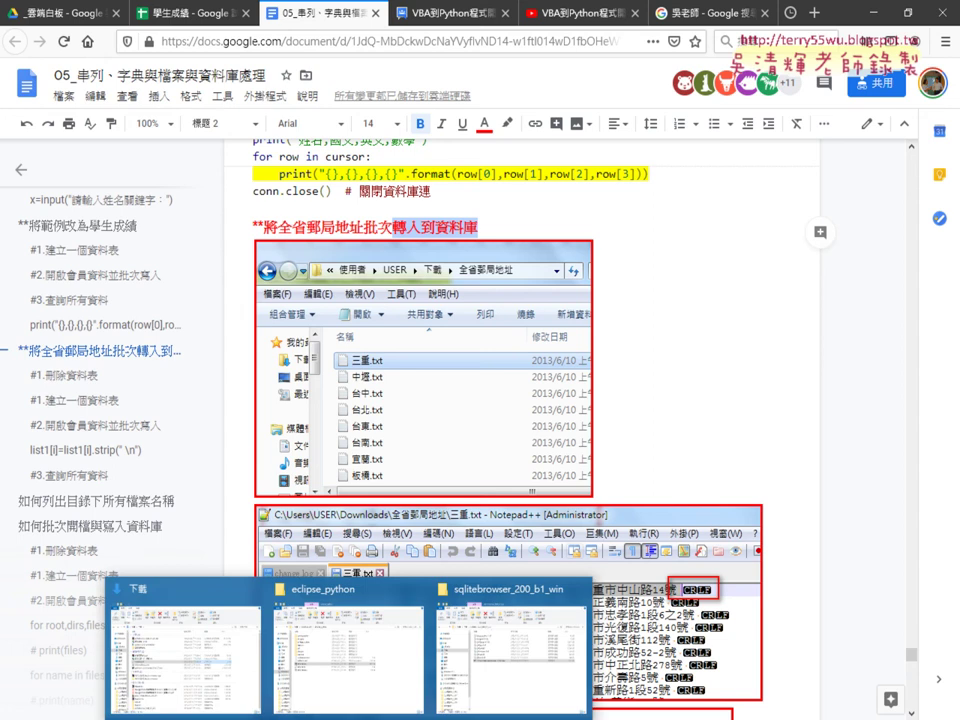
Open 三重.txt from the 全省郵局地址 folder in Downloads.
{"action": "left_click", "coordinate": [200, 664]}
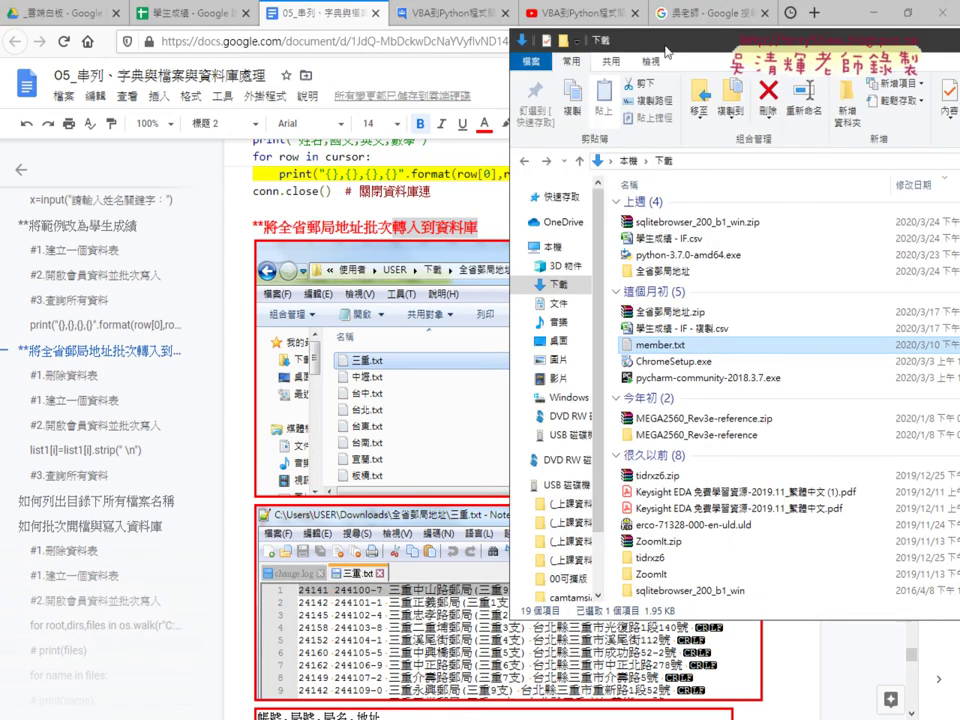
{"action": "left_click_drag", "start_coordinate": [515, 38], "coordinate": [140, 14]}
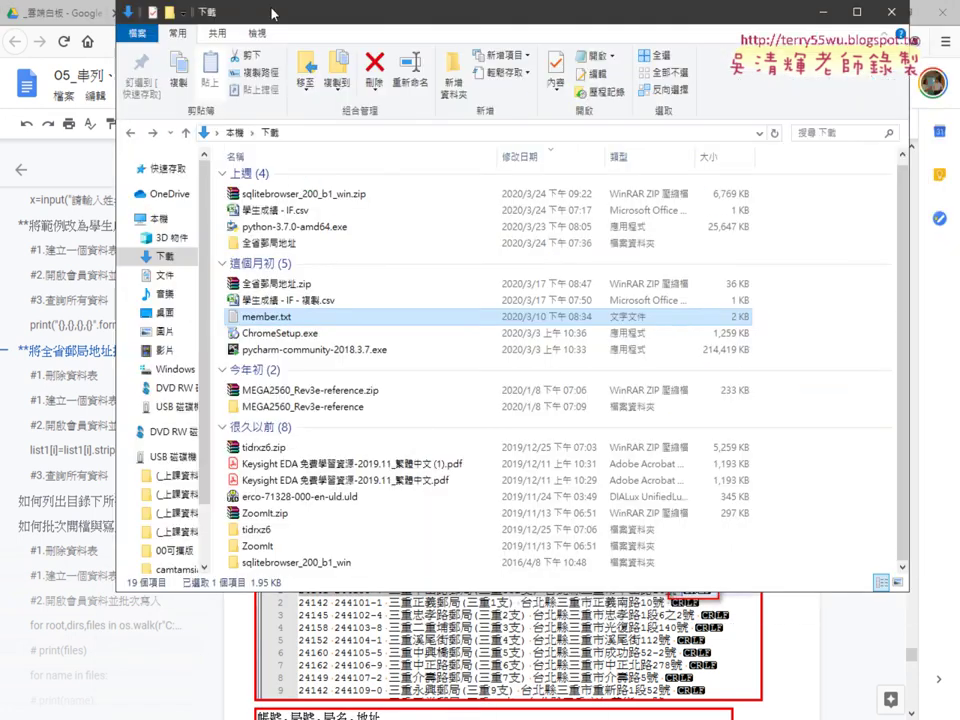
{"action": "double_click", "coordinate": [300, 243]}
{"action": "left_click", "coordinate": [355, 198]}
{"action": "double_click", "coordinate": [355, 198]}
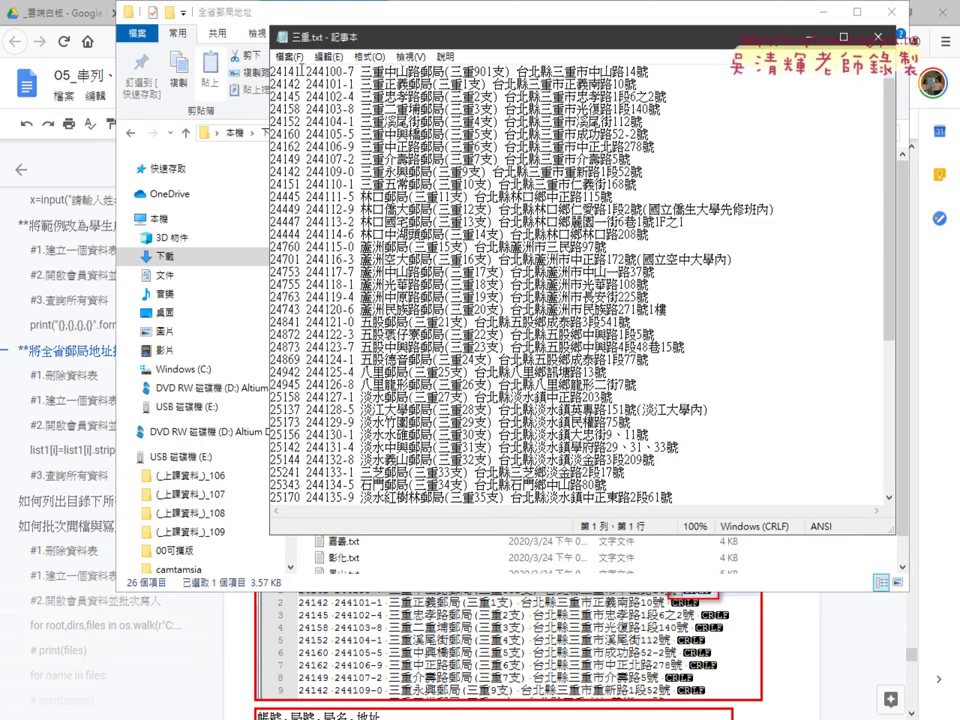
Highlight the first account number and post office code, then return to the notes' post01 code.
{"action": "double_click", "coordinate": [276, 67]}
{"action": "left_click_drag", "start_coordinate": [357, 72], "coordinate": [305, 72]}
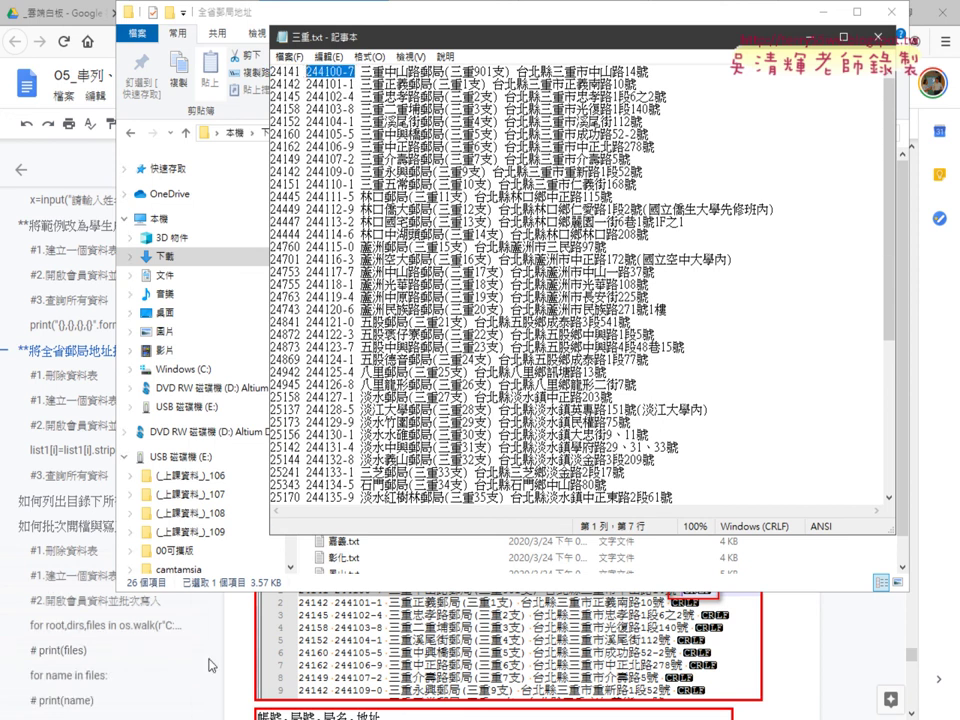
{"action": "left_click", "coordinate": [242, 649]}
{"action": "scroll", "coordinate": [487, 585], "scroll_direction": "down", "scroll_amount": 5}
{"action": "scroll", "coordinate": [486, 570], "scroll_direction": "down", "scroll_amount": 3}
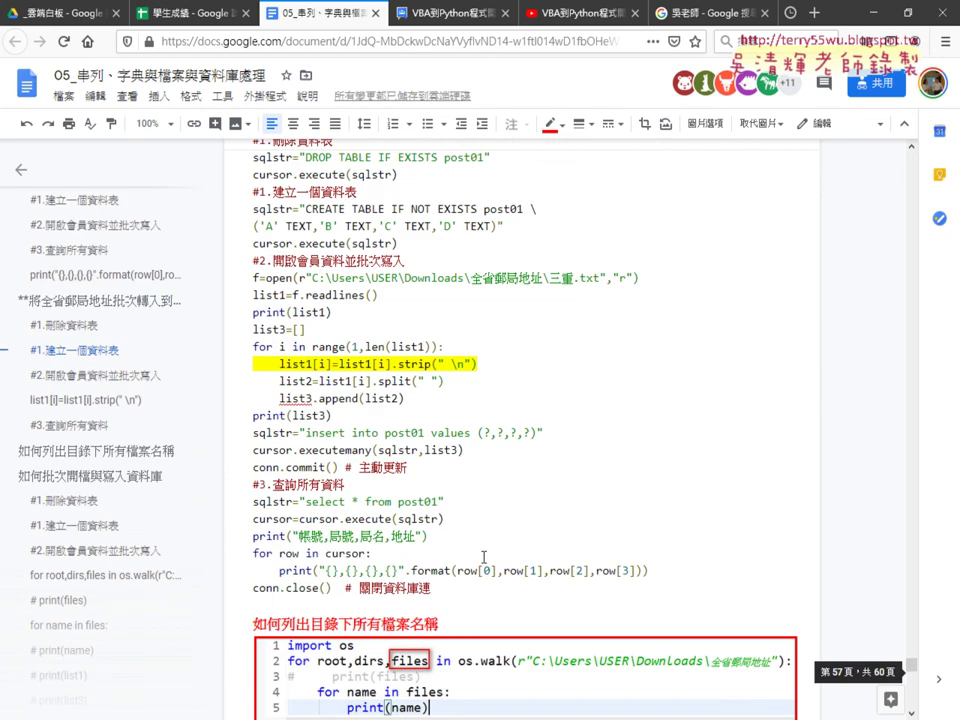
{"action": "double_click", "coordinate": [310, 537]}
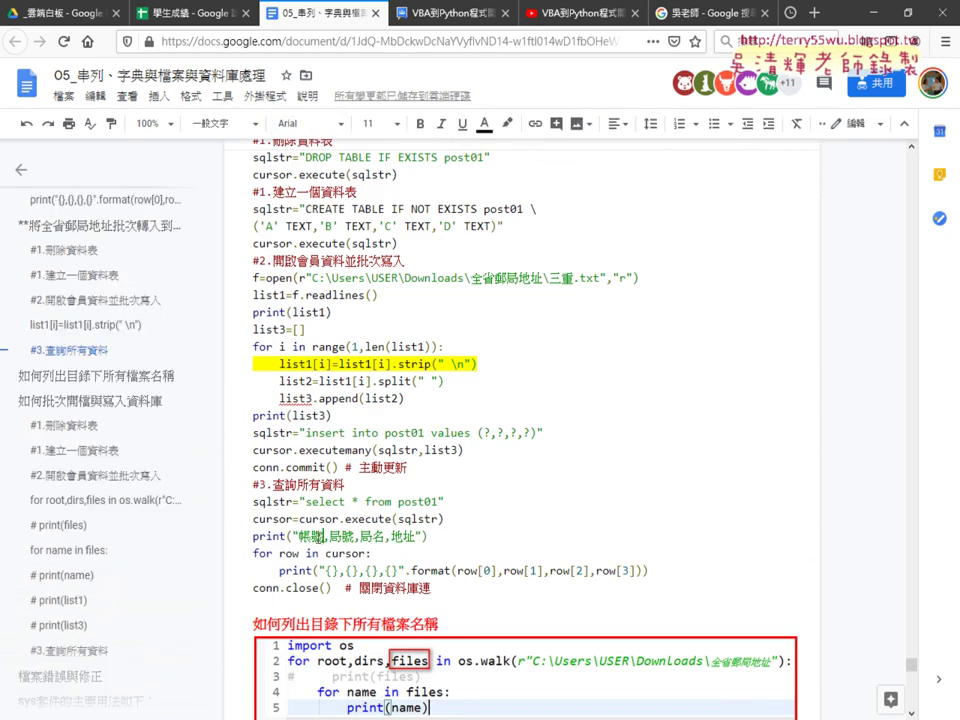
{"action": "double_click", "coordinate": [342, 537]}
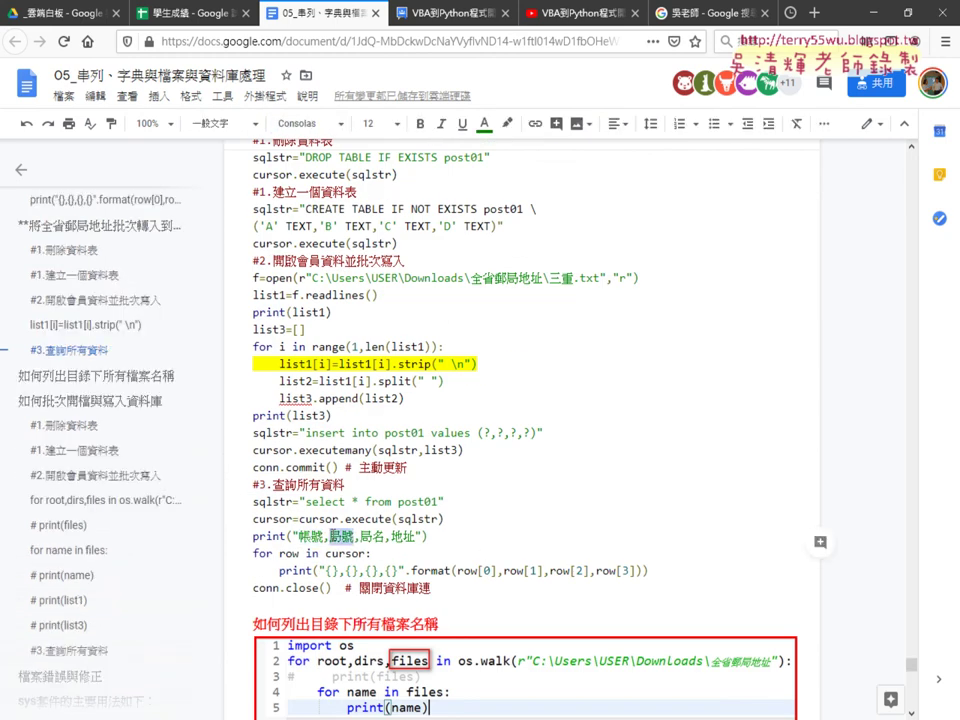
{"action": "double_click", "coordinate": [373, 537]}
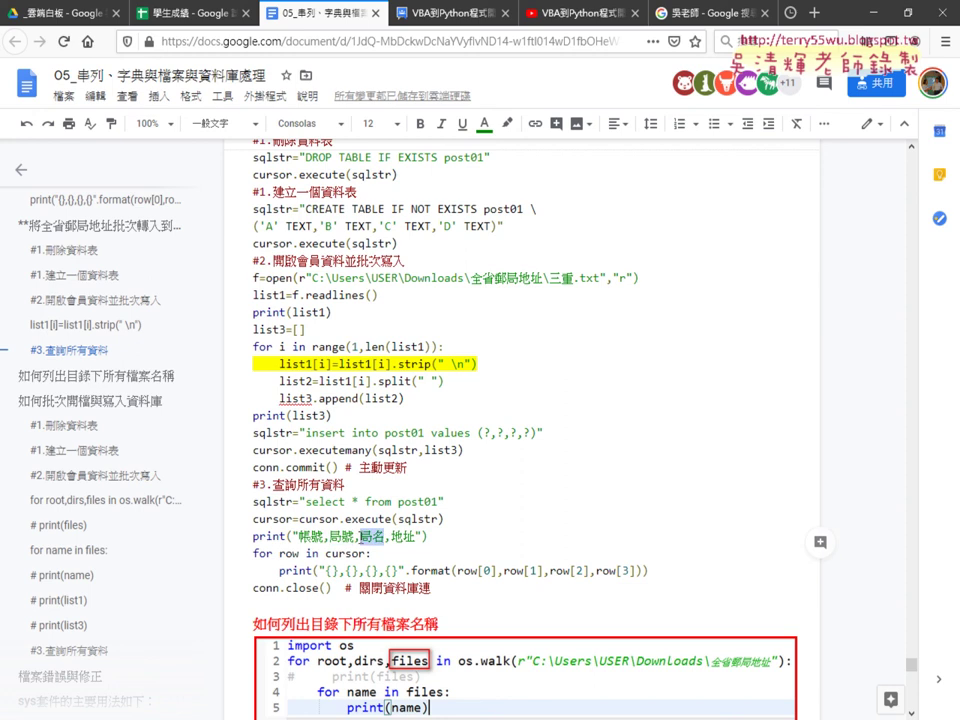
{"action": "double_click", "coordinate": [406, 537]}
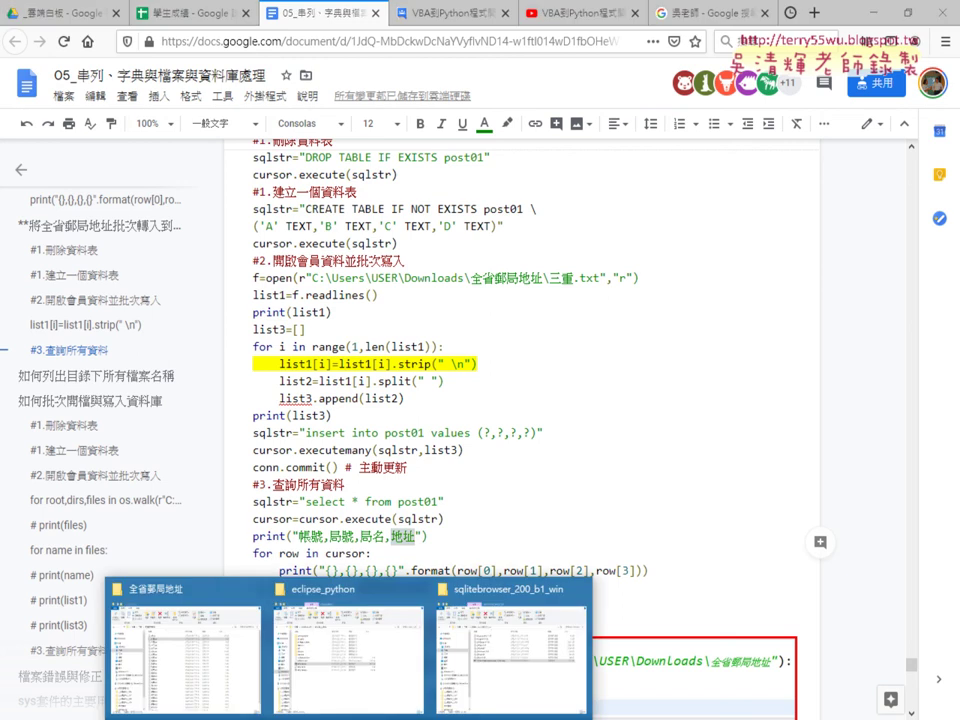
Select the regional address txt files, view the combined all.txt list, then return to the notes.
{"action": "left_click", "coordinate": [223, 686]}
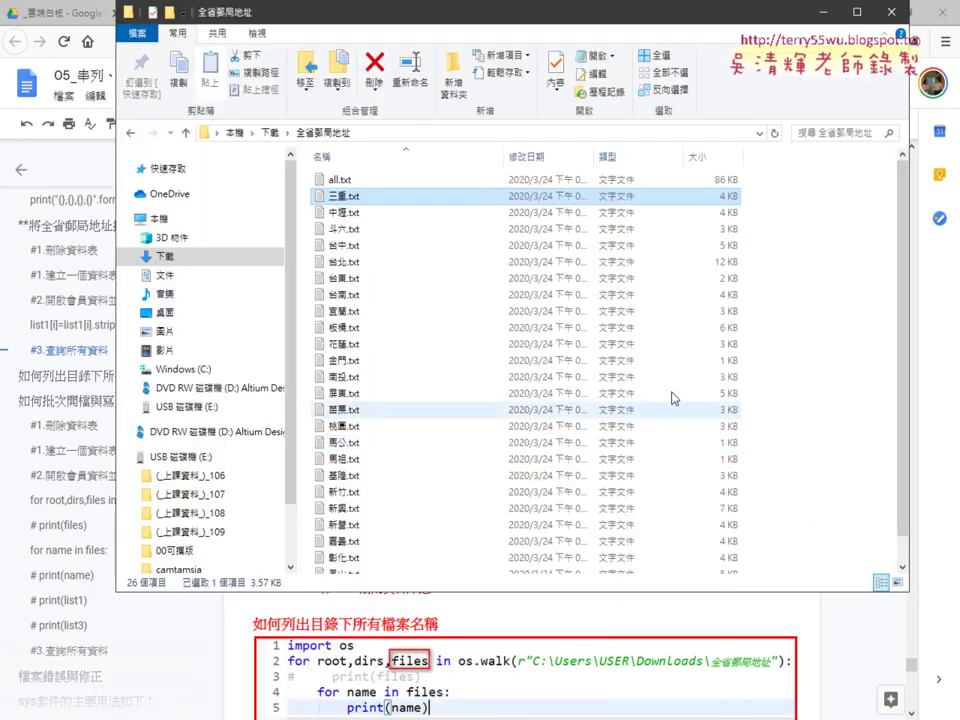
{"action": "left_click_drag", "start_coordinate": [758, 191], "coordinate": [340, 710]}
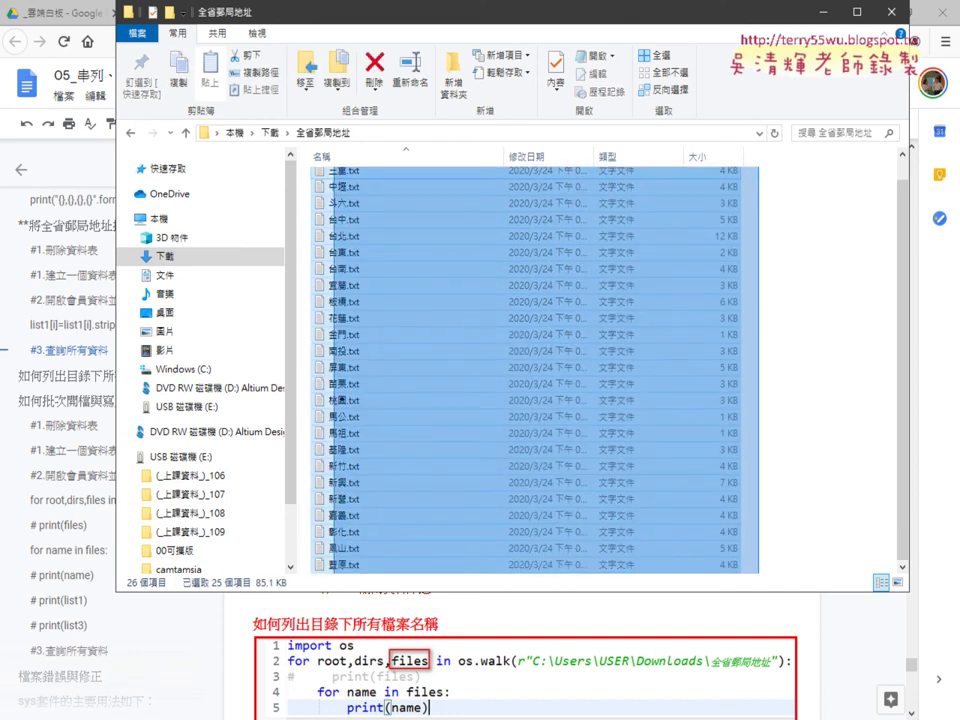
{"action": "double_click", "coordinate": [340, 180]}
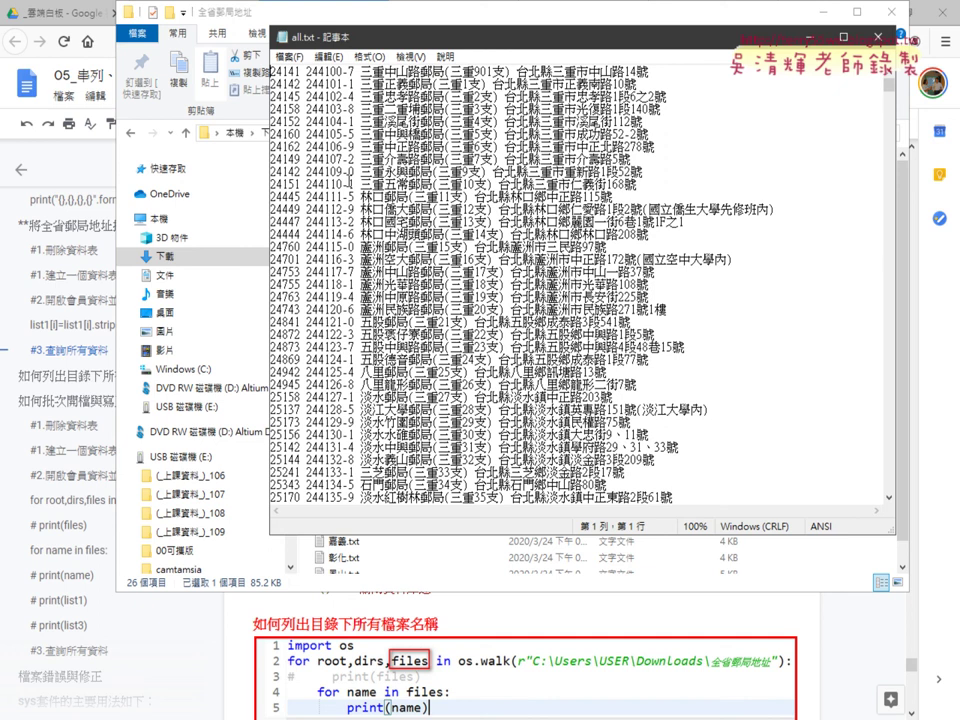
{"action": "key", "text": "alt+F4"}
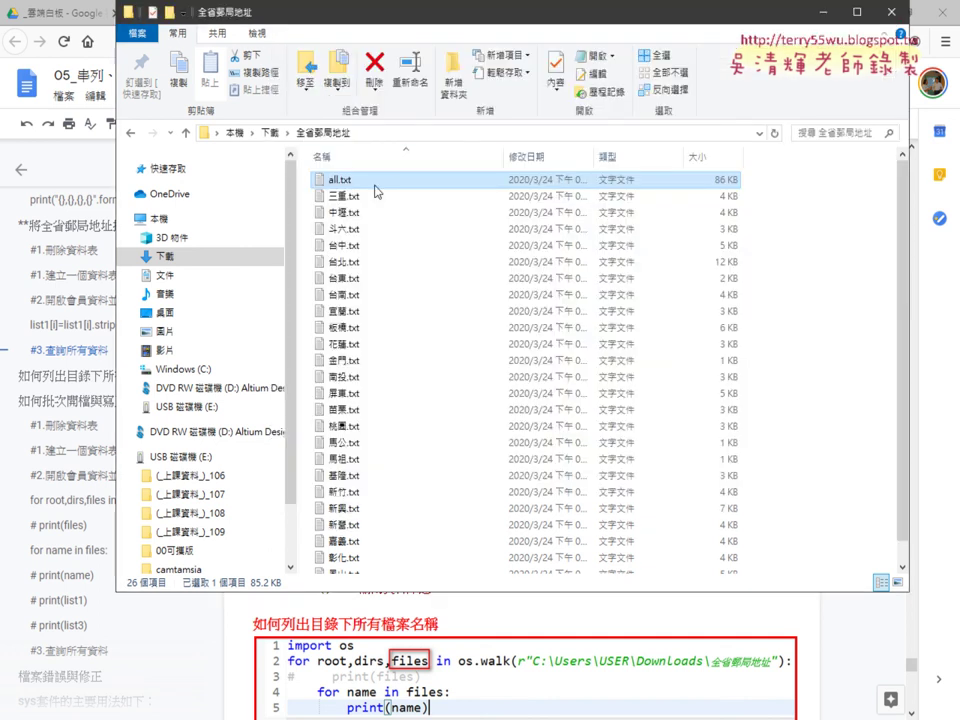
{"action": "double_click", "coordinate": [375, 184]}
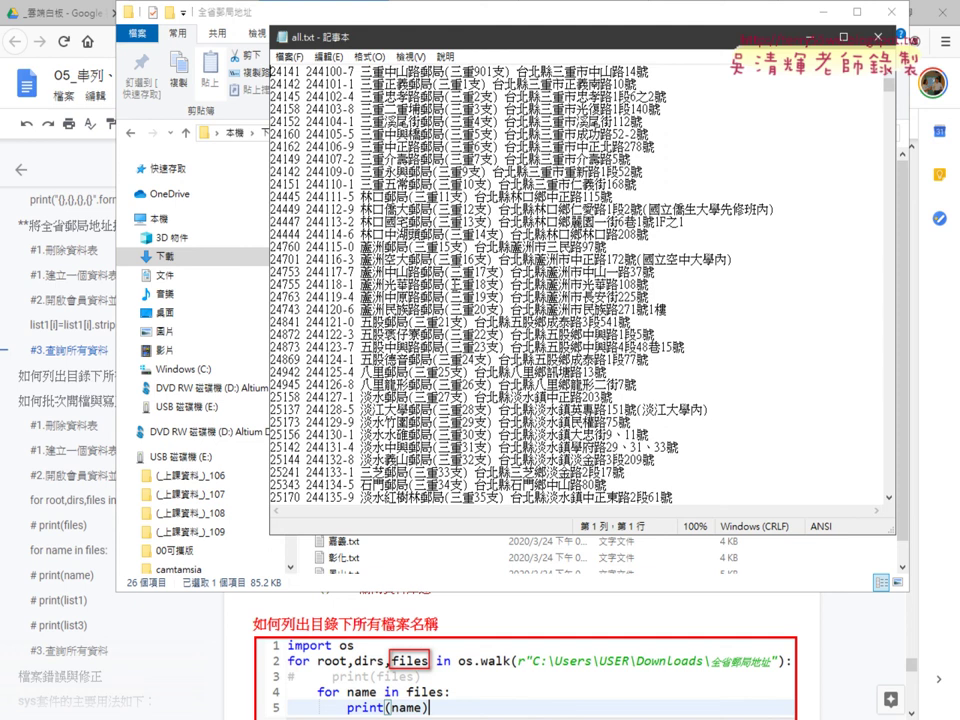
{"action": "left_click", "coordinate": [503, 600]}
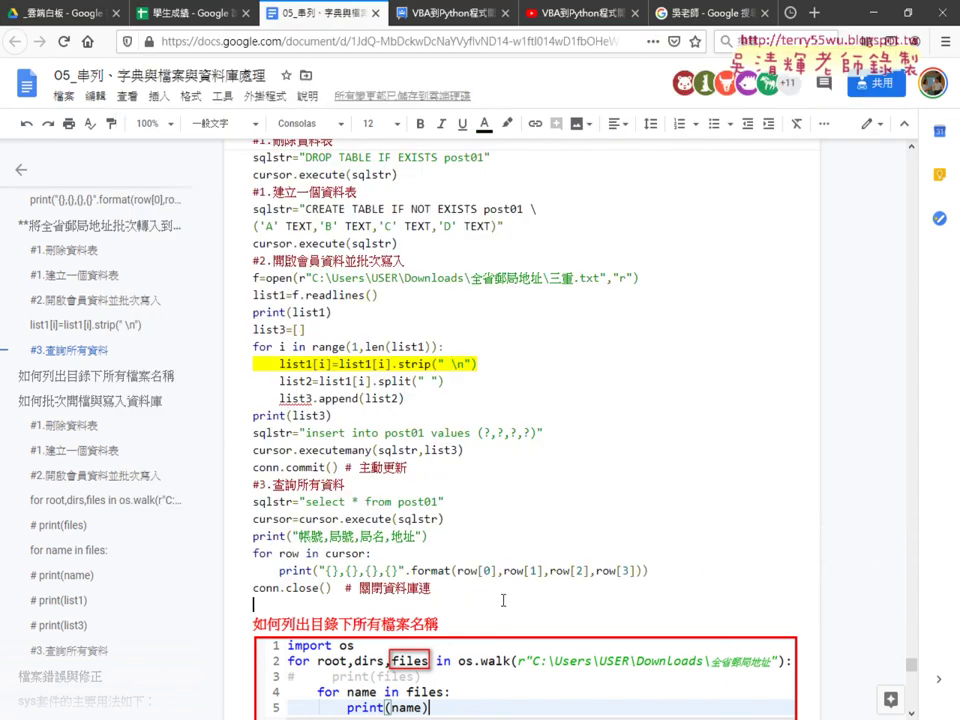
{"action": "mouse_move", "coordinate": [430, 537]}
{"action": "left_mouse_down"}
{"action": "mouse_move", "coordinate": [292, 522]}
{"action": "mouse_move", "coordinate": [330, 537]}
{"action": "left_mouse_up"}
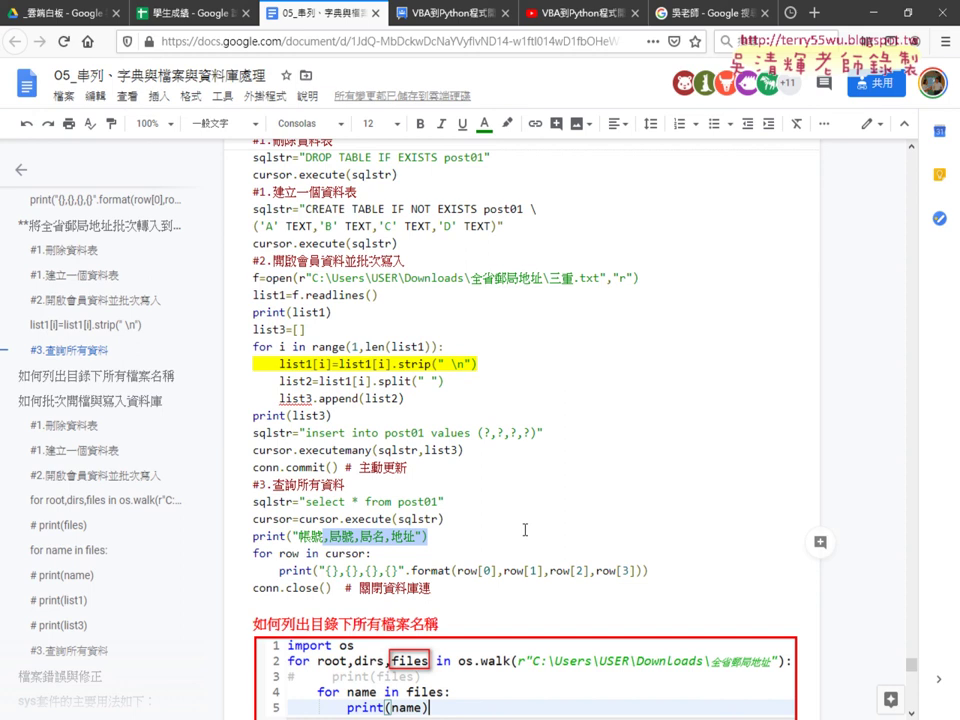